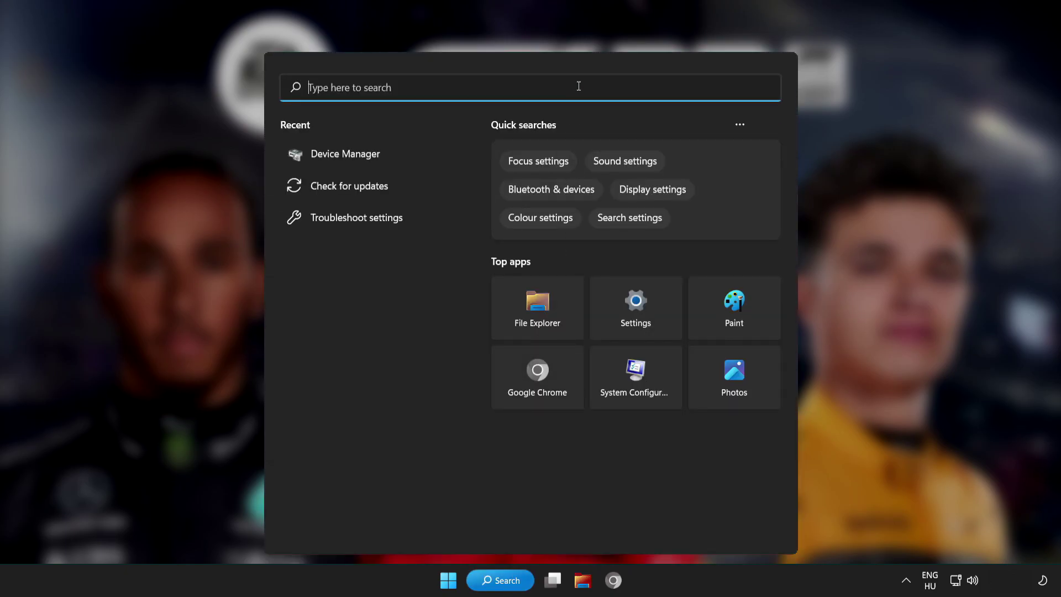
# Search Windows for Device Manager, open it and maximize its window.
pyautogui.write('device m')
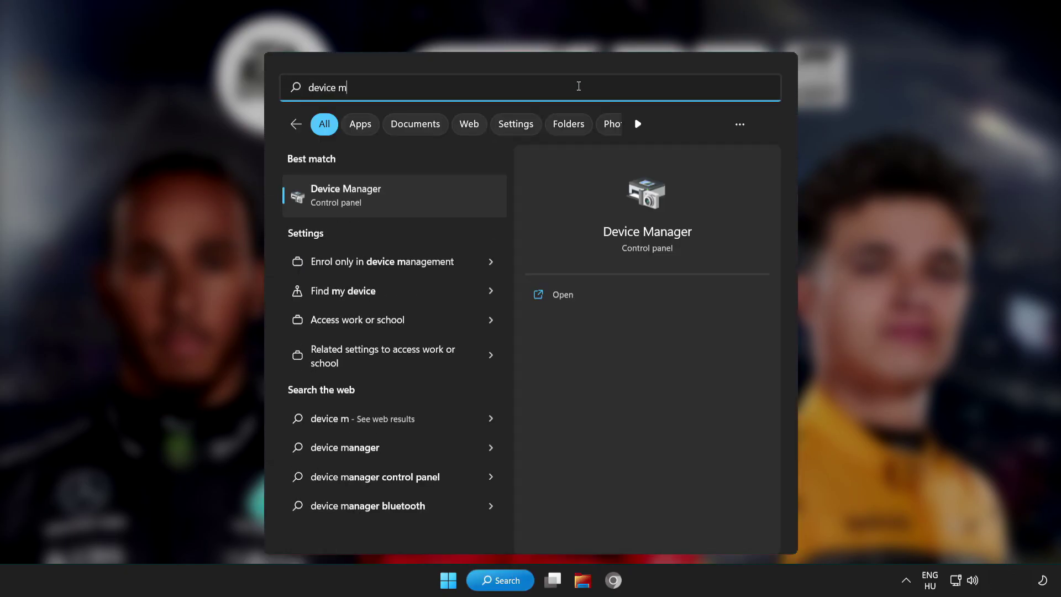
pyautogui.write('anager')
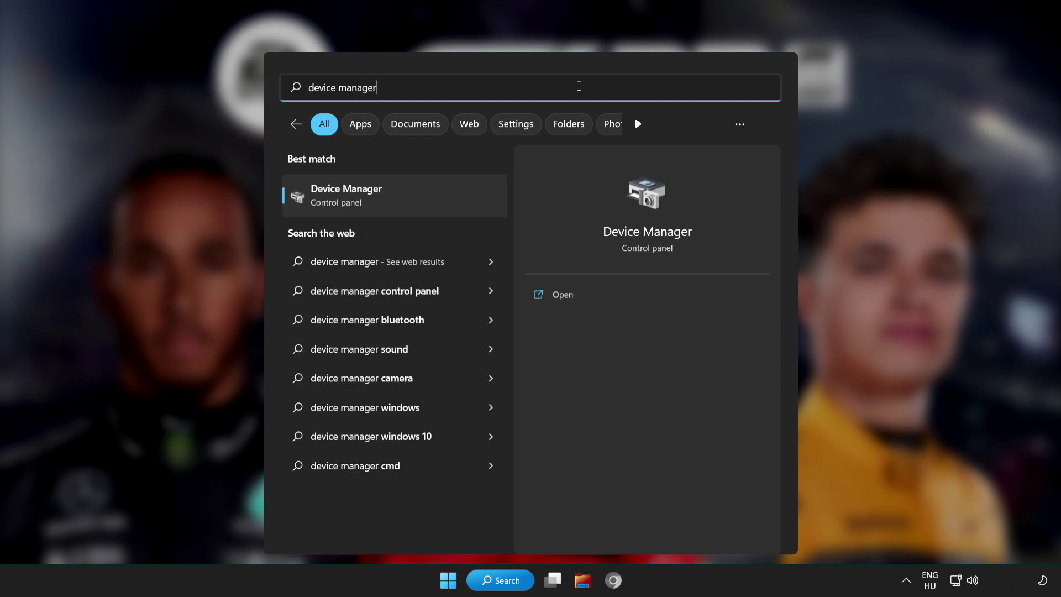
pyautogui.click(441, 196)
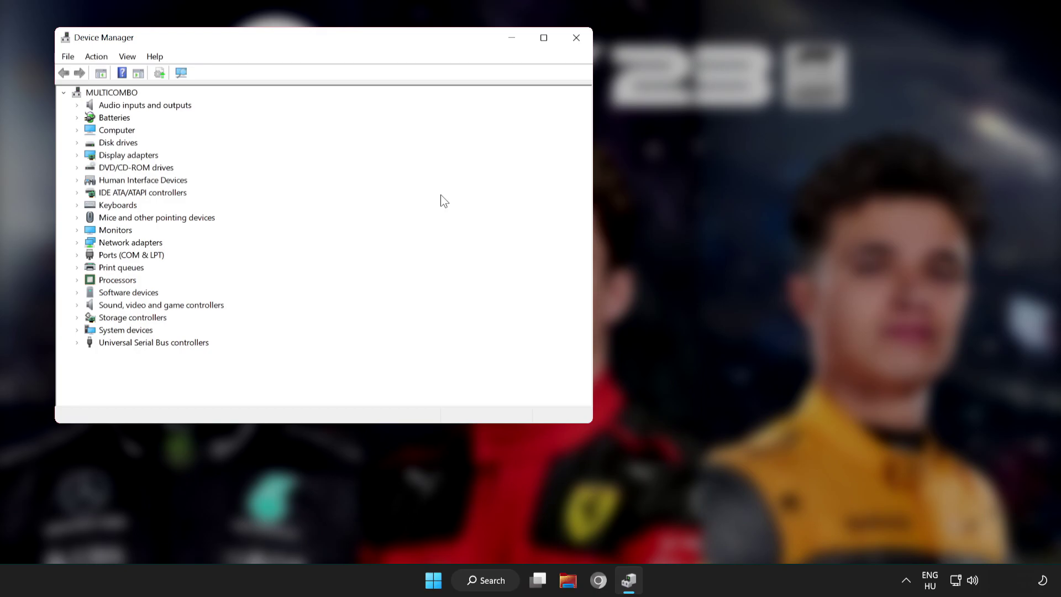
pyautogui.click(544, 41)
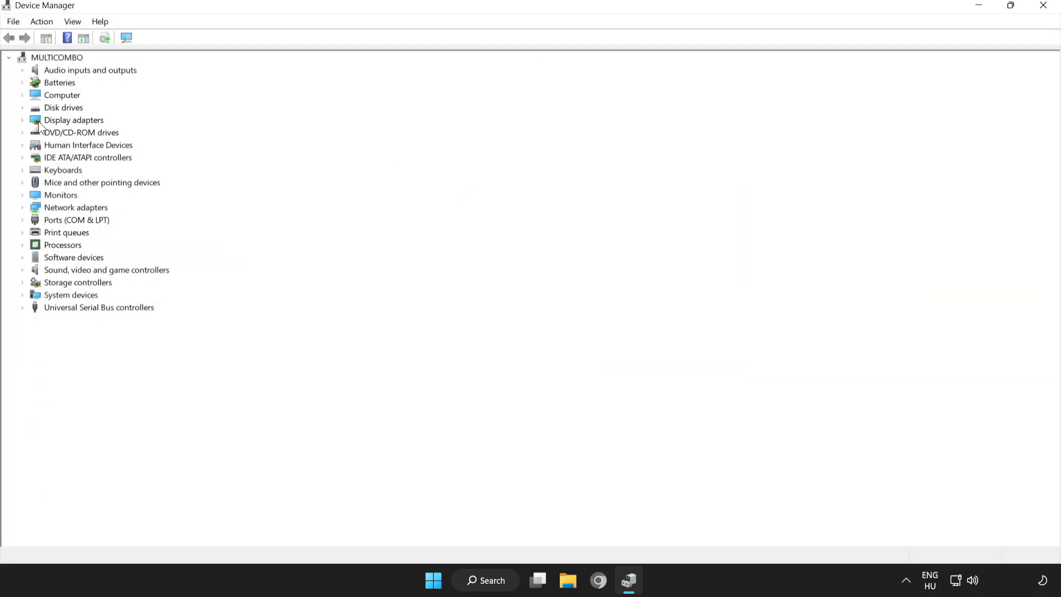
# Run an automatic driver update search for the VMware SVGA 3D display adapter, then close Device Manager.
pyautogui.click(62, 123)
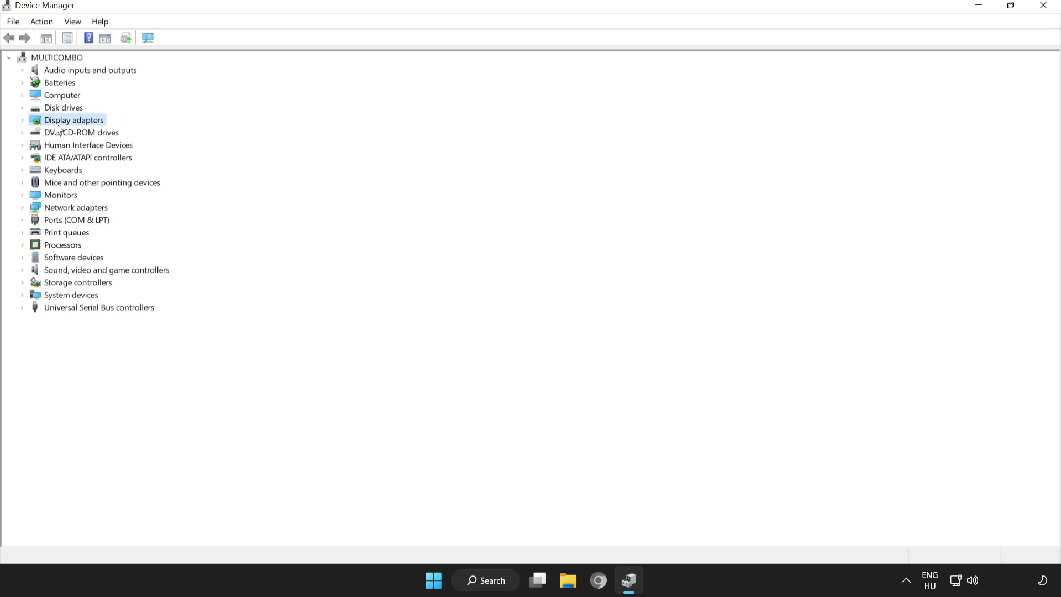
pyautogui.click(21, 120)
pyautogui.click(66, 133)
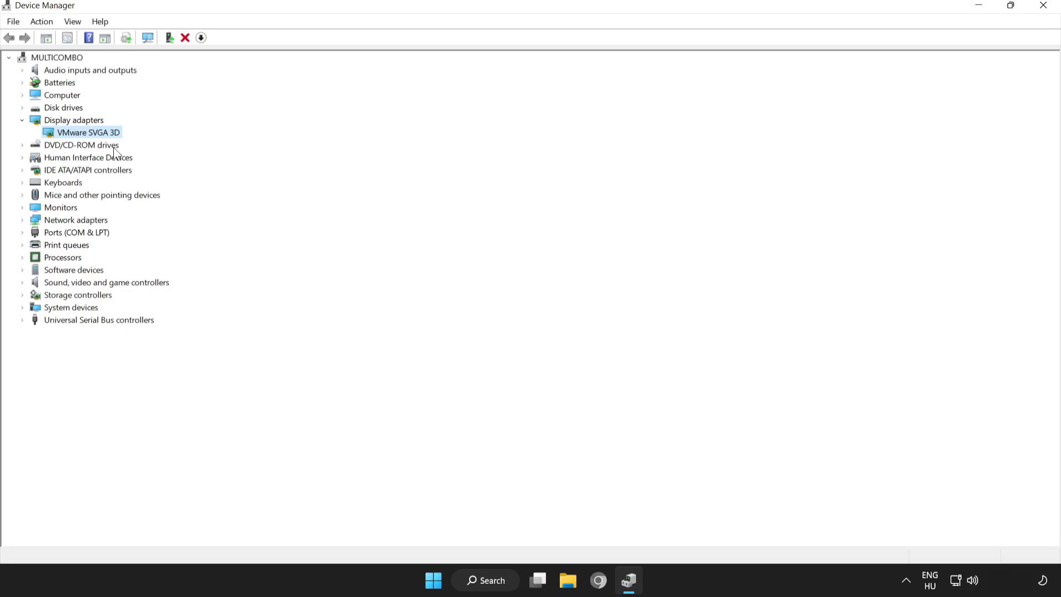
pyautogui.rightClick(78, 131)
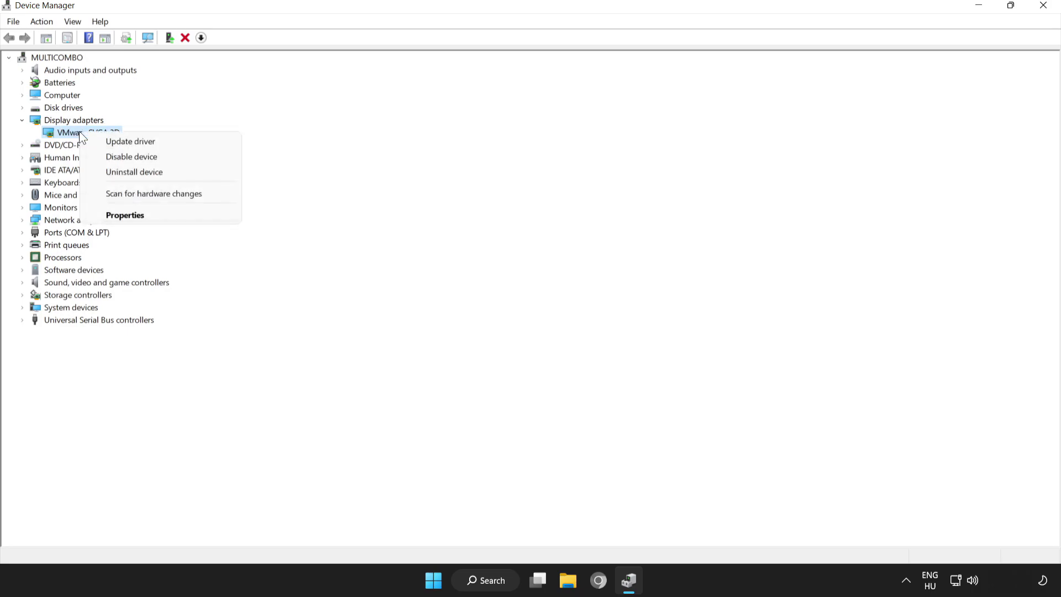
pyautogui.click(131, 141)
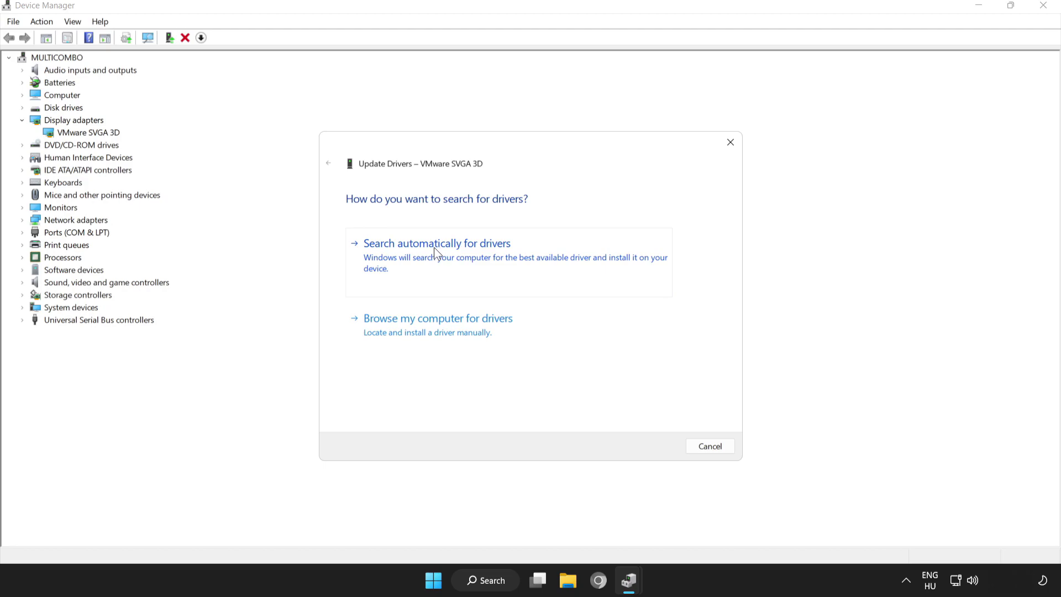
pyautogui.click(451, 251)
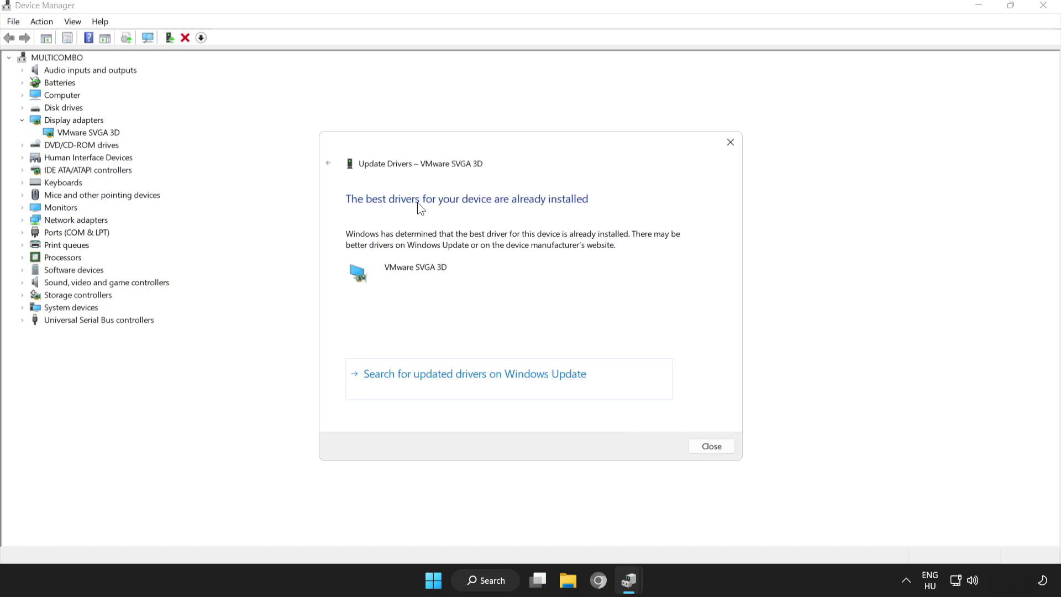
pyautogui.click(717, 446)
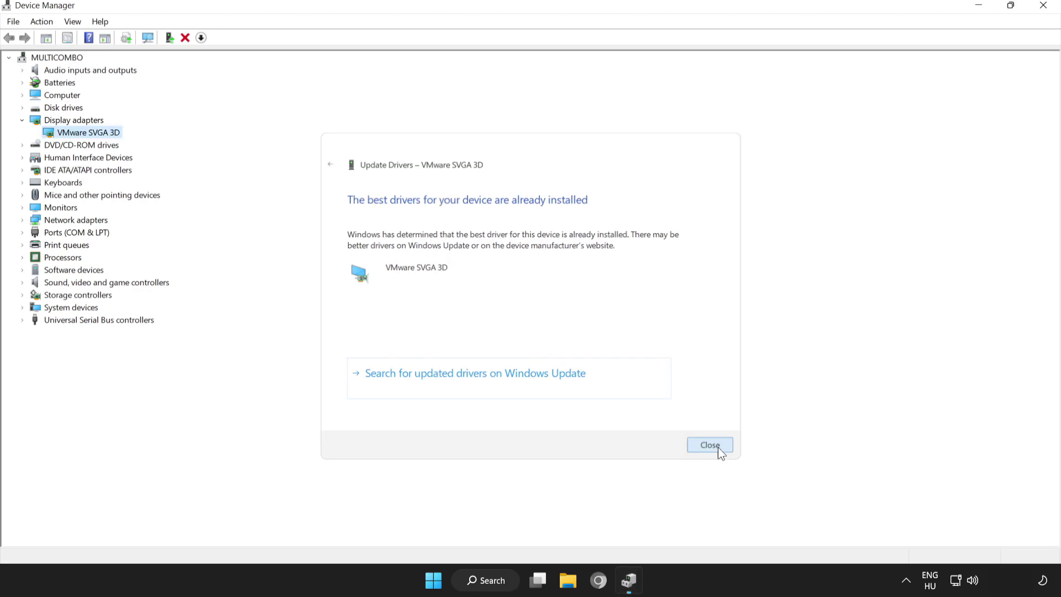
pyautogui.click(1044, 7)
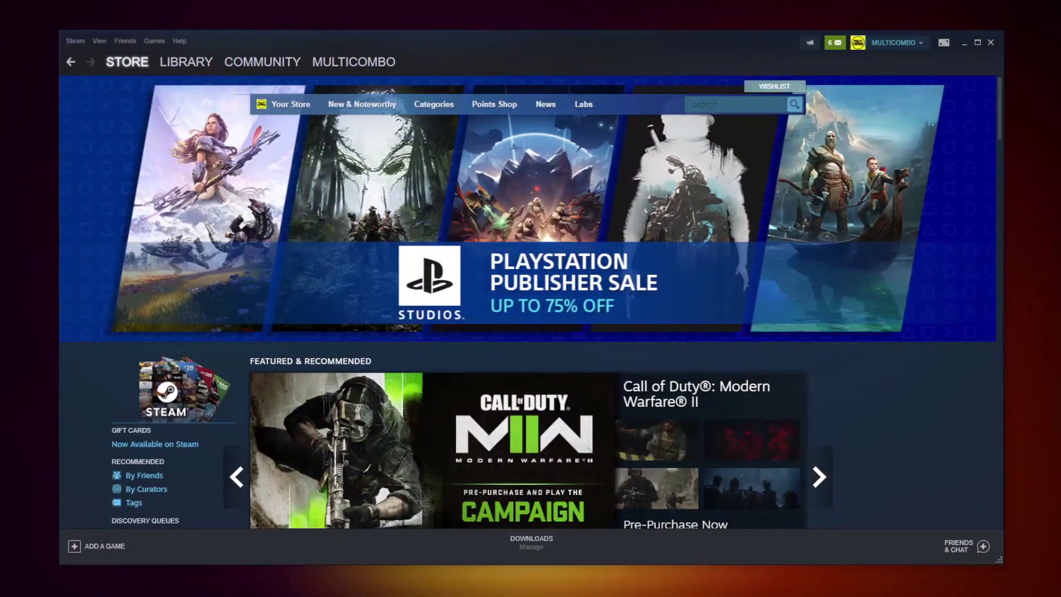
# Switch to Steam and verify the integrity of the local files of the favorite game in the library.
pyautogui.click(181, 62)
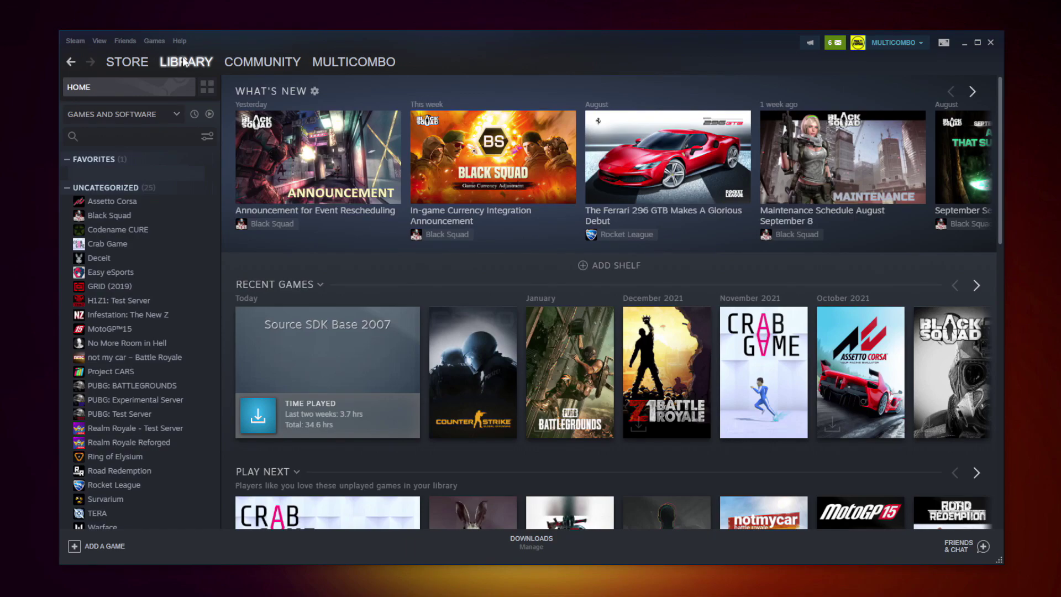
pyautogui.rightClick(209, 180)
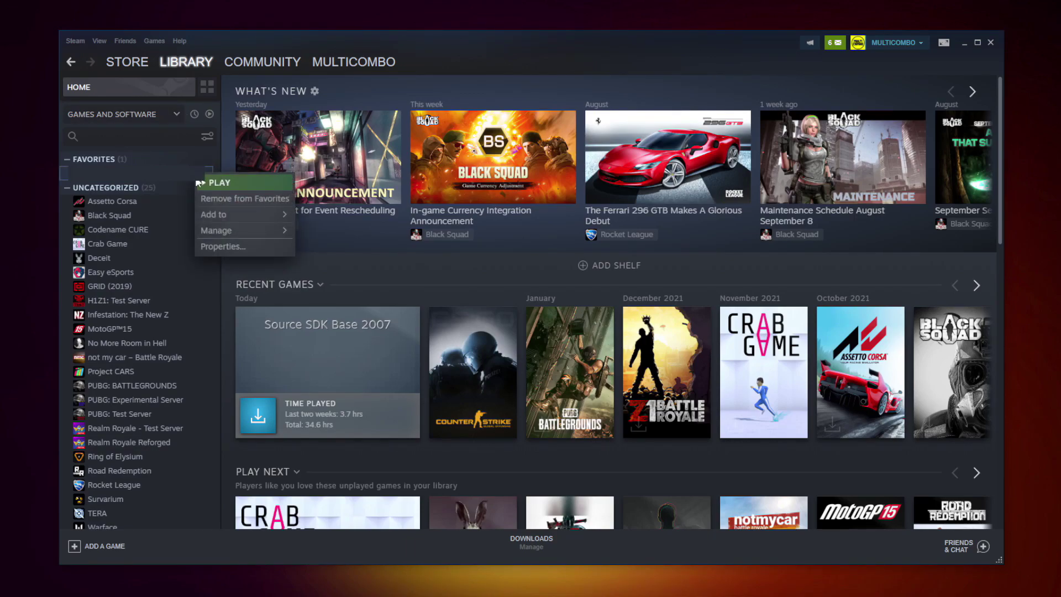
pyautogui.click(236, 244)
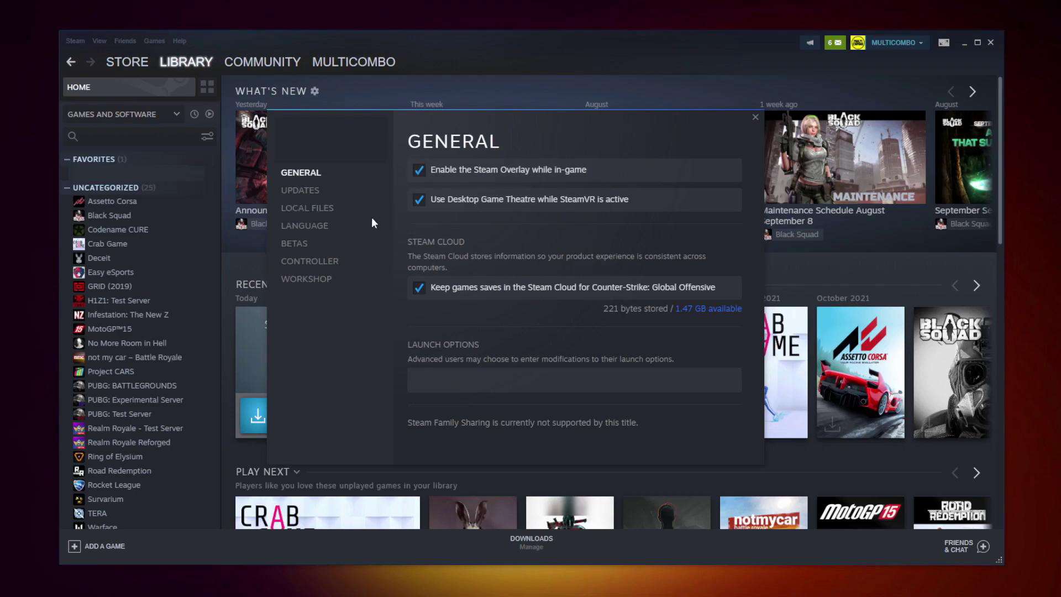
pyautogui.click(311, 210)
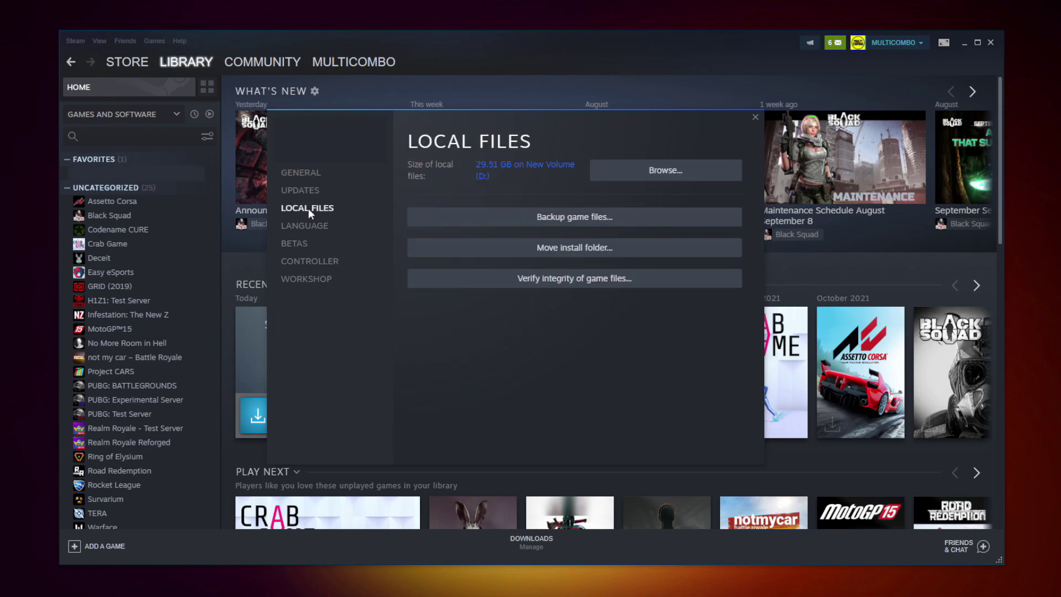
pyautogui.click(575, 282)
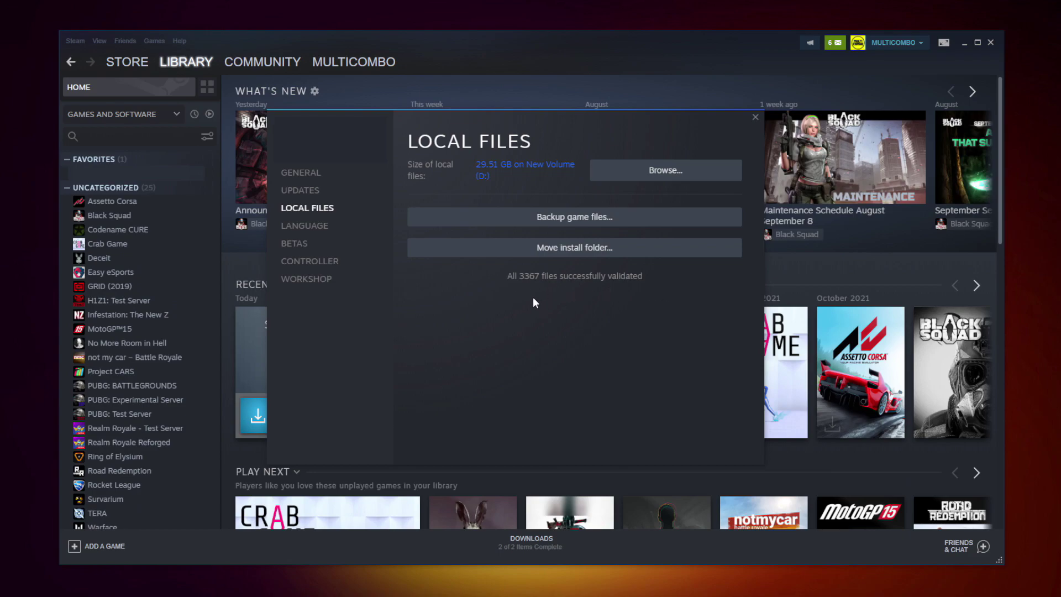
# Browse to the game's install folder and open the properties of the game's application file.
pyautogui.click(648, 176)
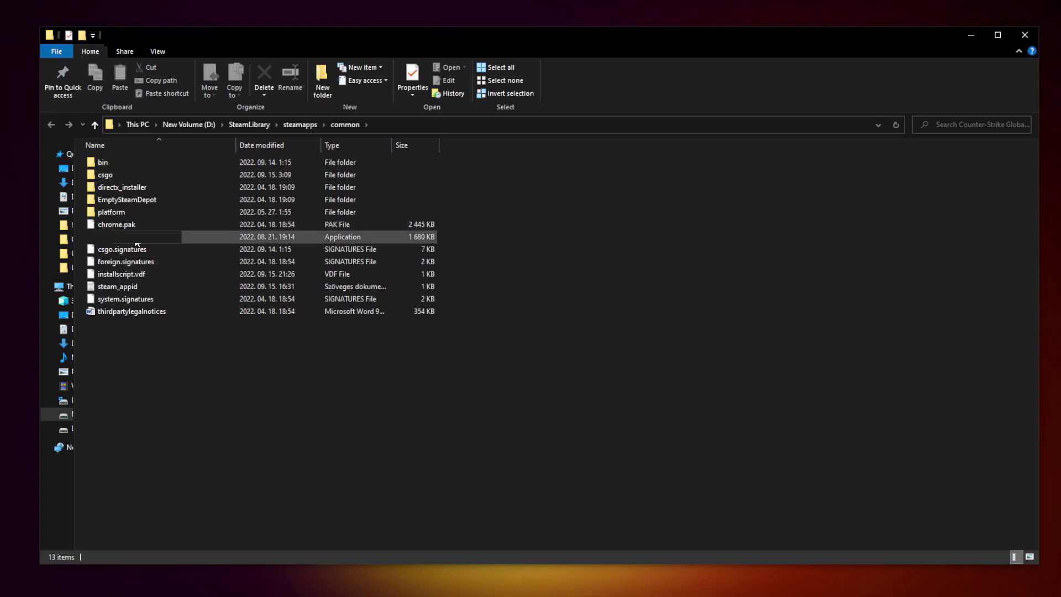
pyautogui.click(205, 242)
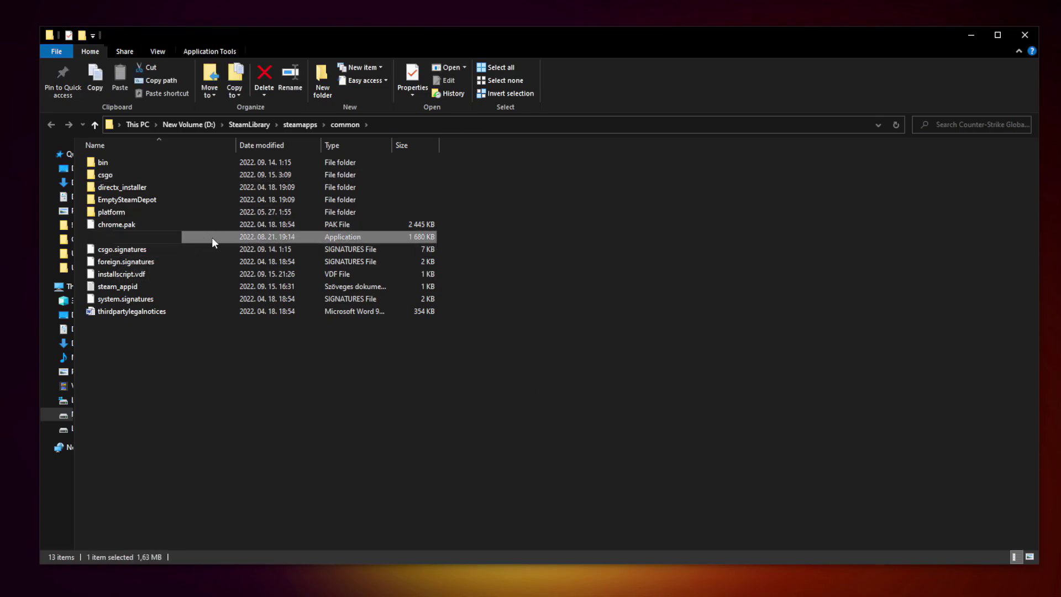
pyautogui.rightClick(212, 237)
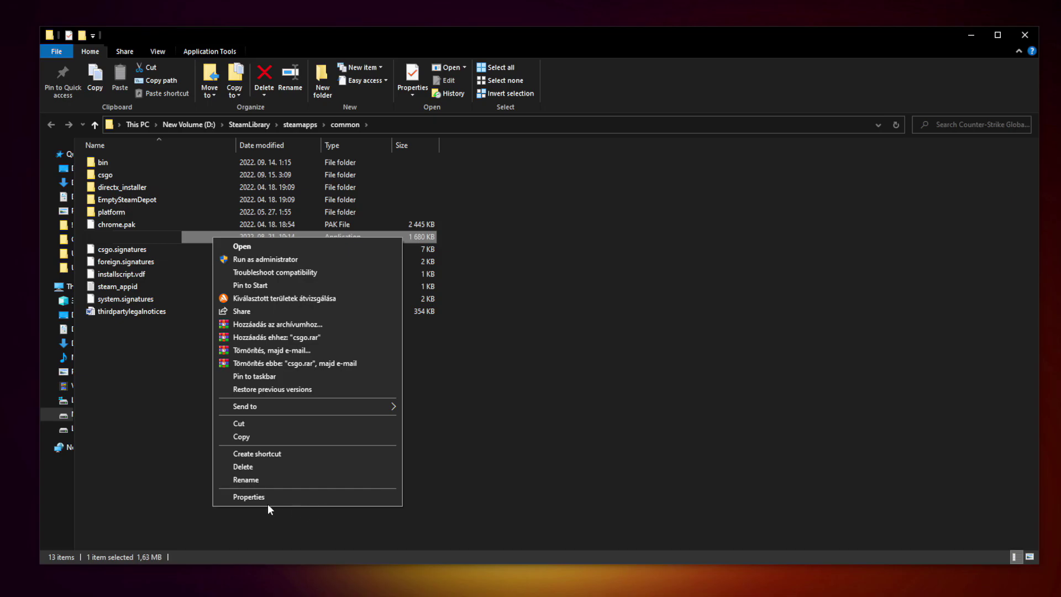
pyautogui.click(306, 495)
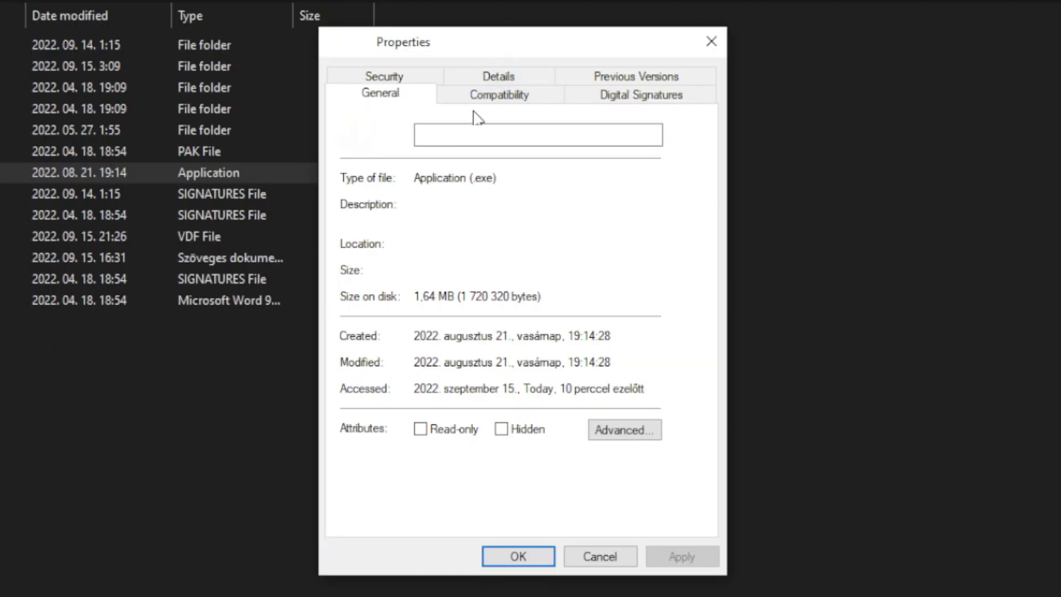
# Set the game application to run in compatibility mode for Windows 8.
pyautogui.click(513, 104)
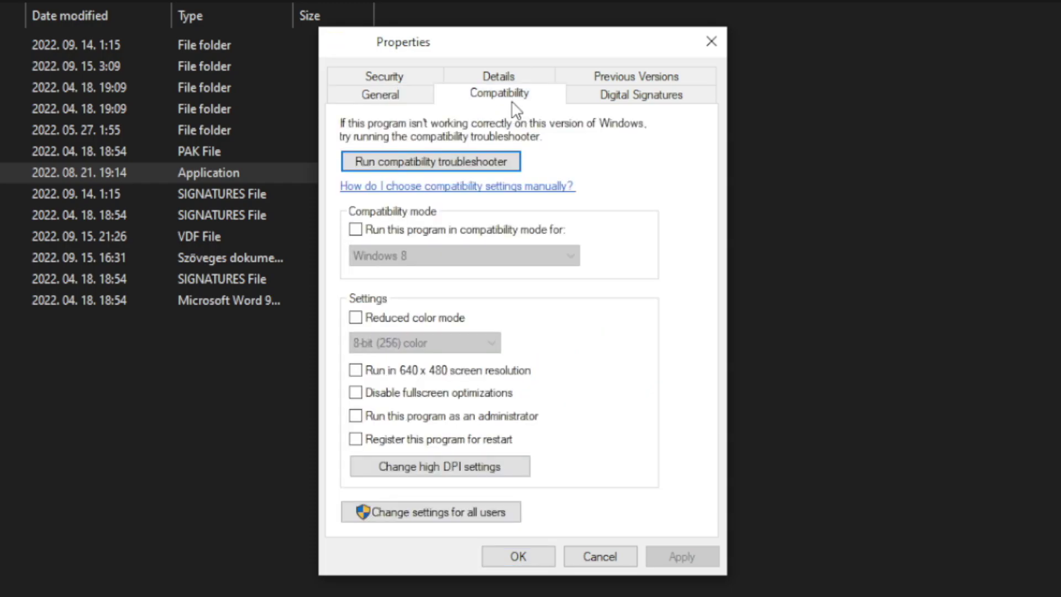
pyautogui.click(362, 231)
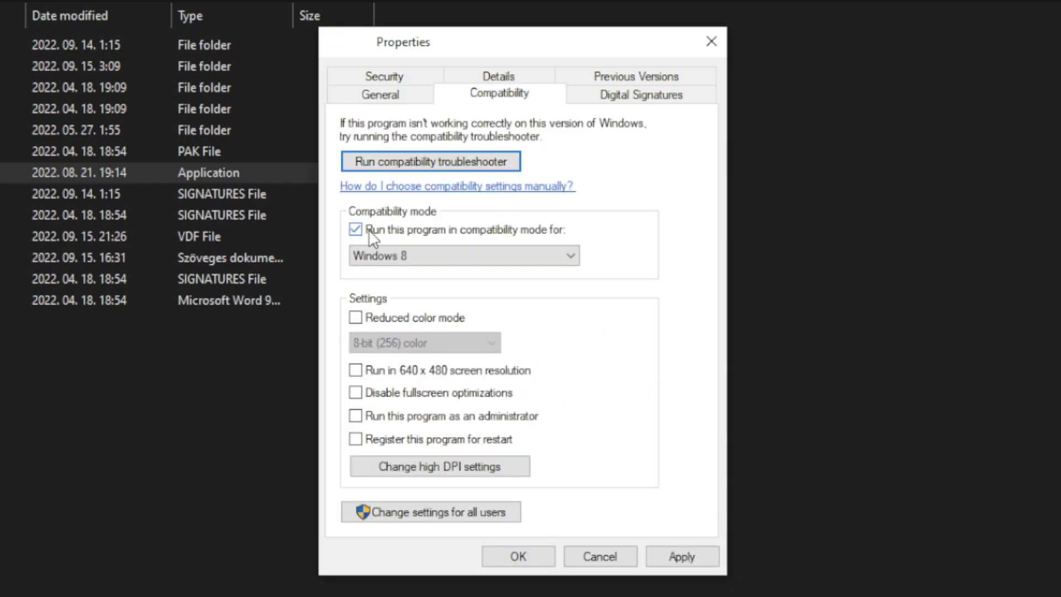
pyautogui.click(410, 250)
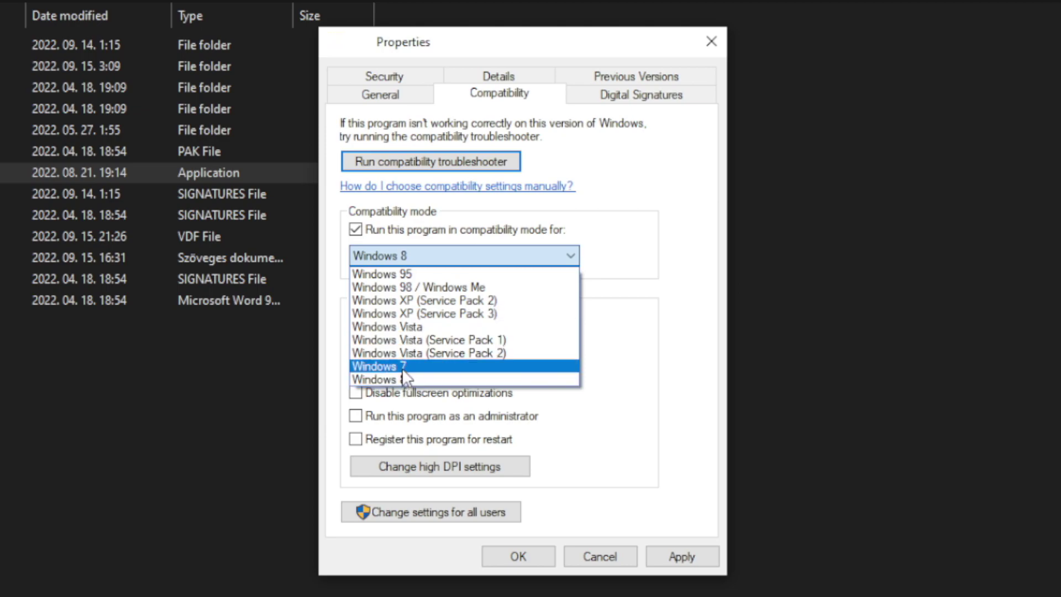
pyautogui.click(410, 380)
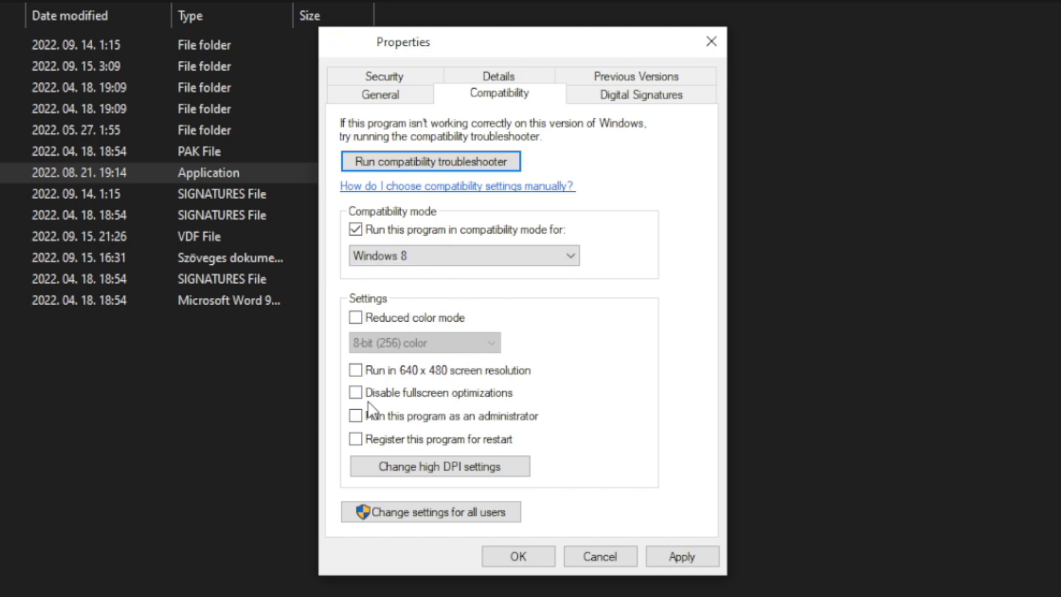
# Disable fullscreen optimizations, set the program to run as an administrator, and apply the compatibility settings.
pyautogui.click(434, 398)
pyautogui.click(513, 423)
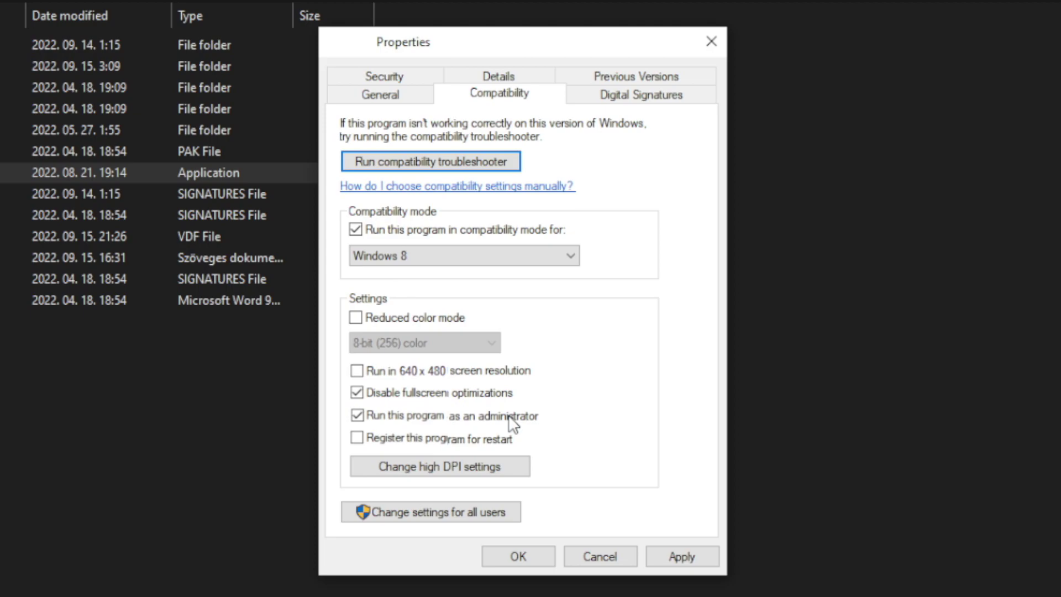
pyautogui.click(692, 560)
pyautogui.click(517, 558)
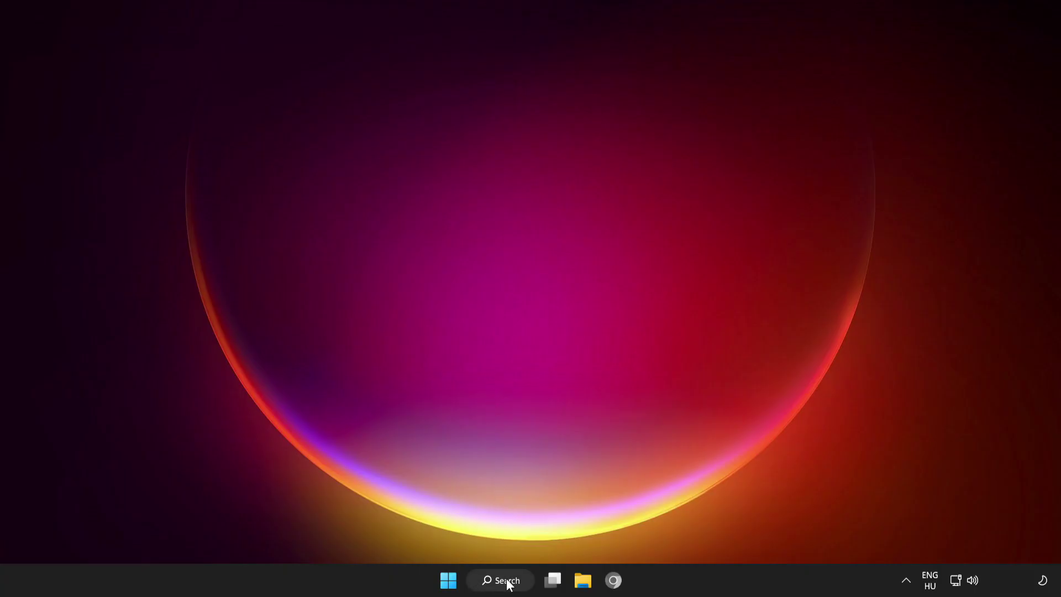
# Open Windows Update through a search for "update", check for updates and close Settings.
pyautogui.click(495, 575)
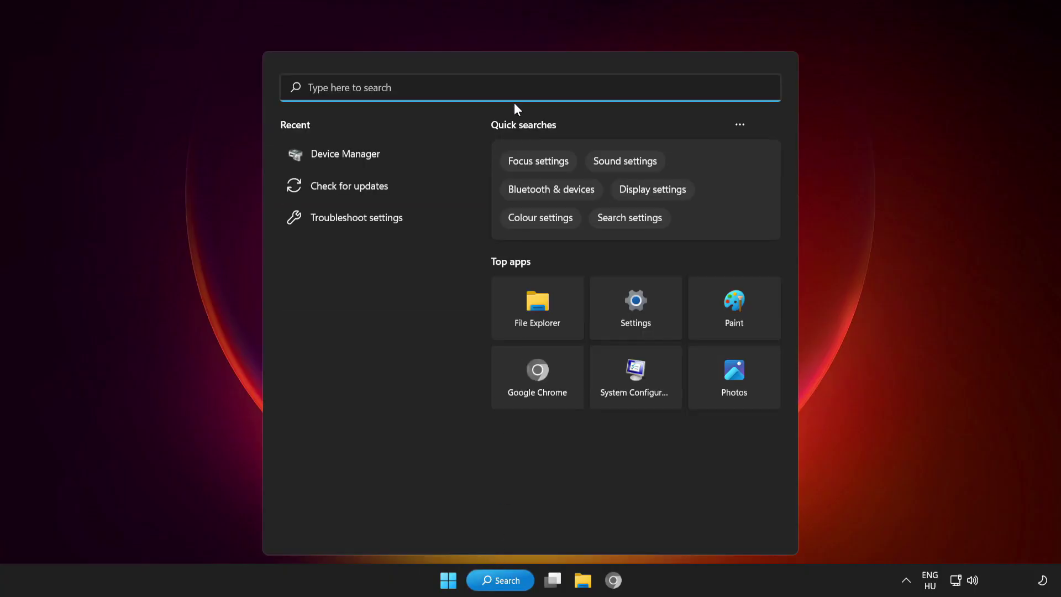
pyautogui.write('update')
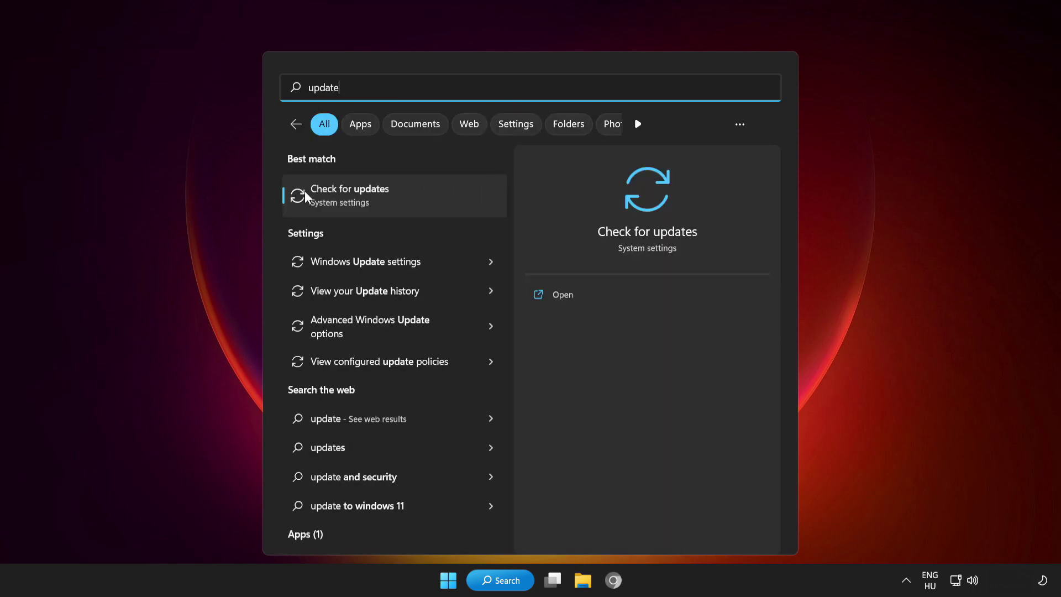
pyautogui.click(418, 198)
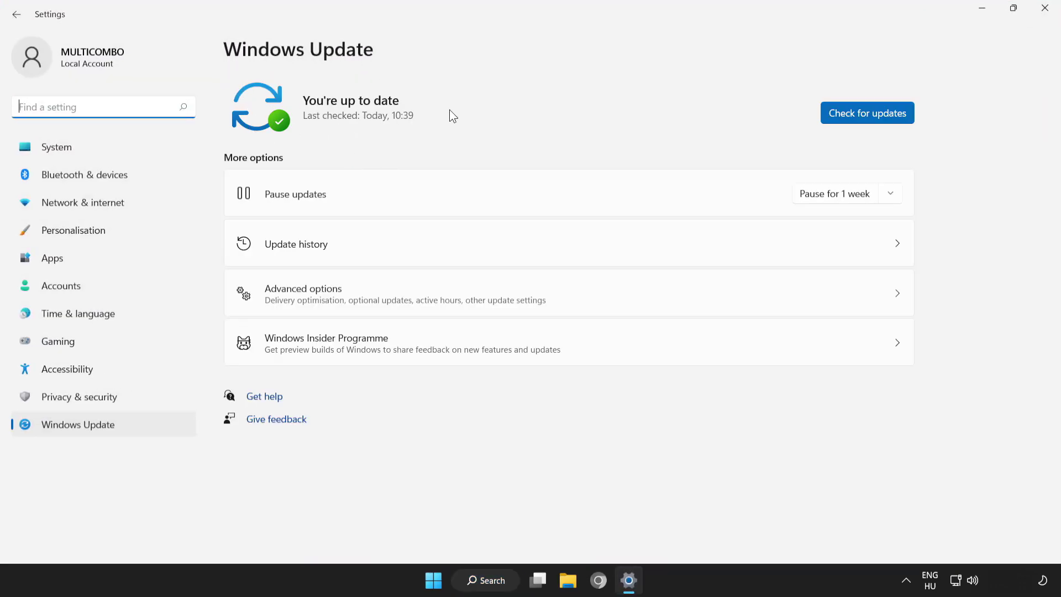
pyautogui.click(870, 114)
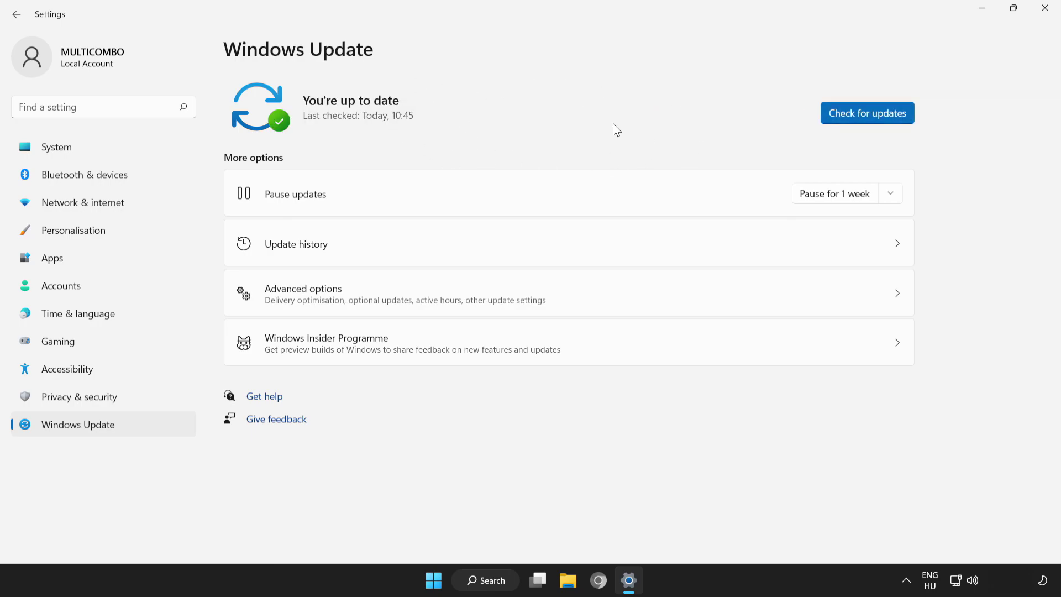
pyautogui.click(1046, 18)
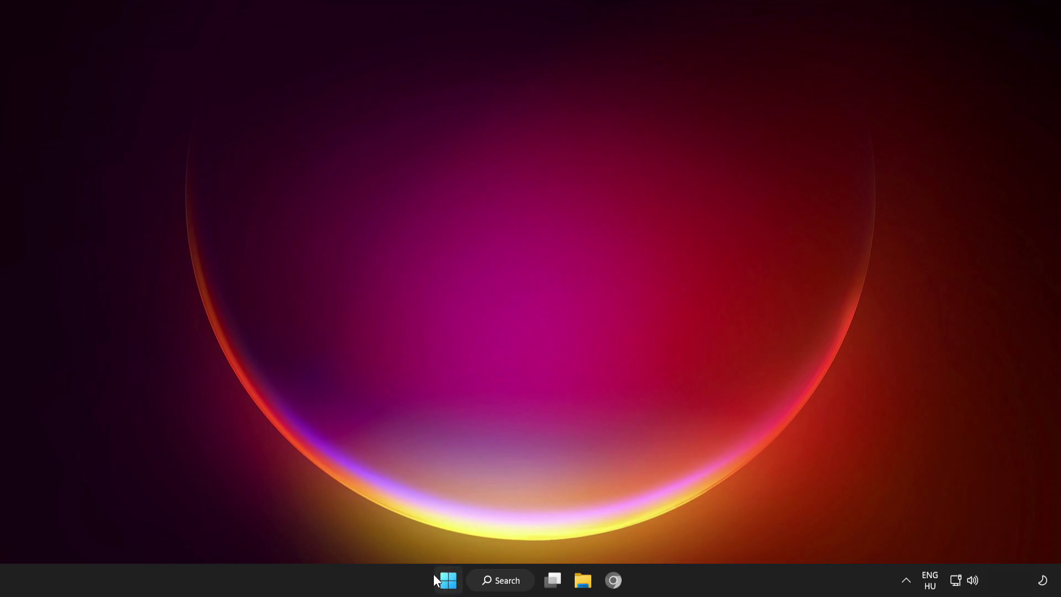
# Open Task Manager's list of startup apps and disable Cortana.
pyautogui.rightClick(448, 578)
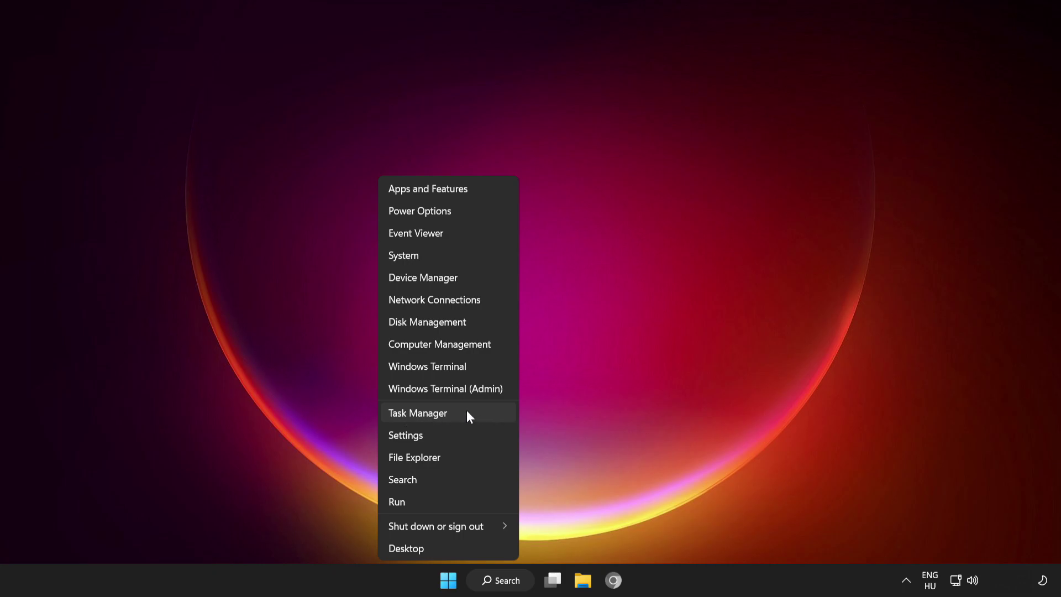
pyautogui.click(482, 413)
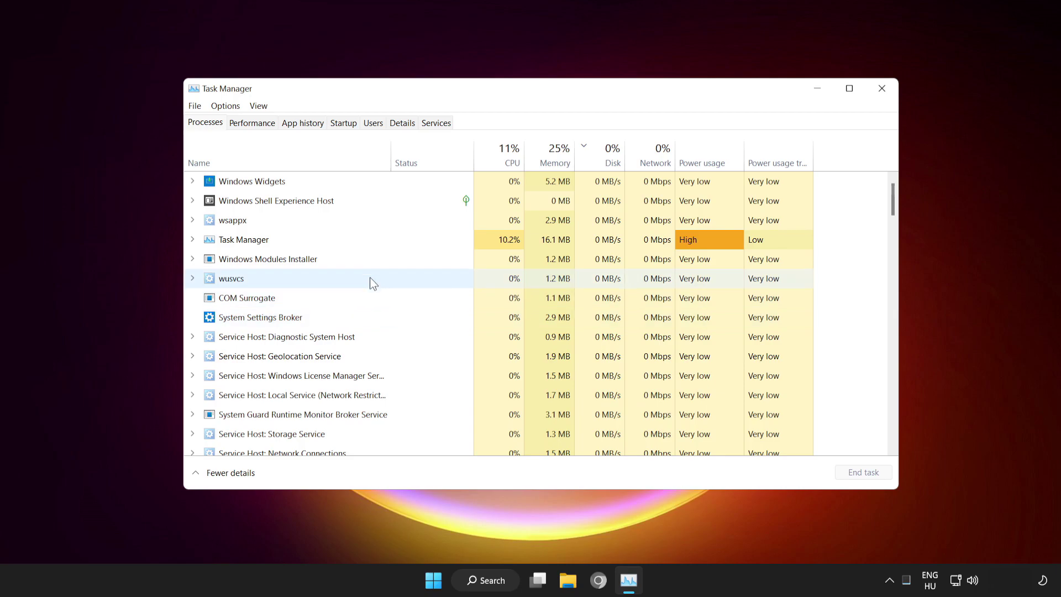
pyautogui.click(343, 124)
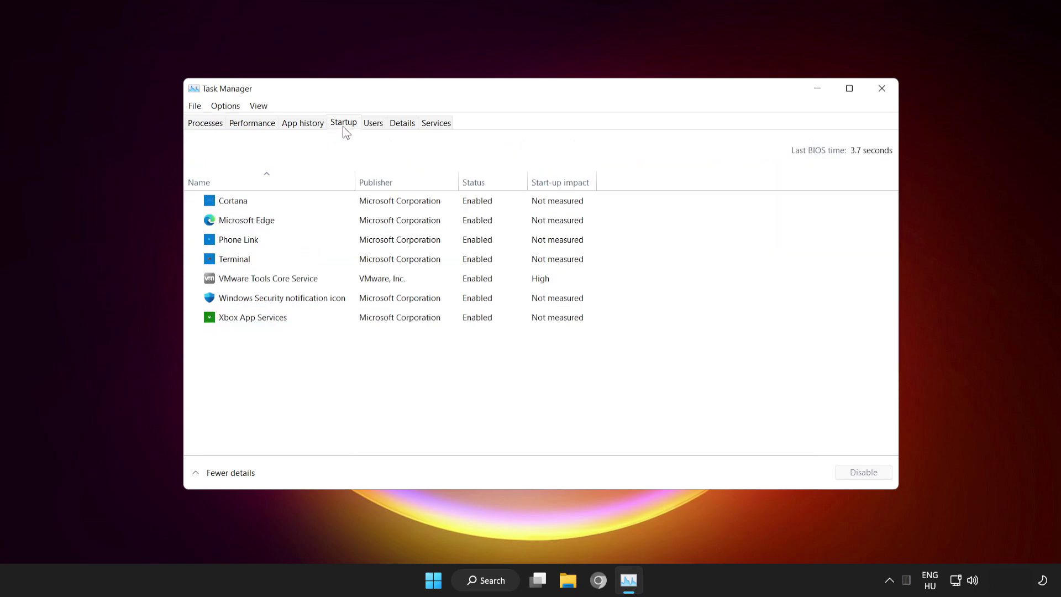
pyautogui.click(333, 198)
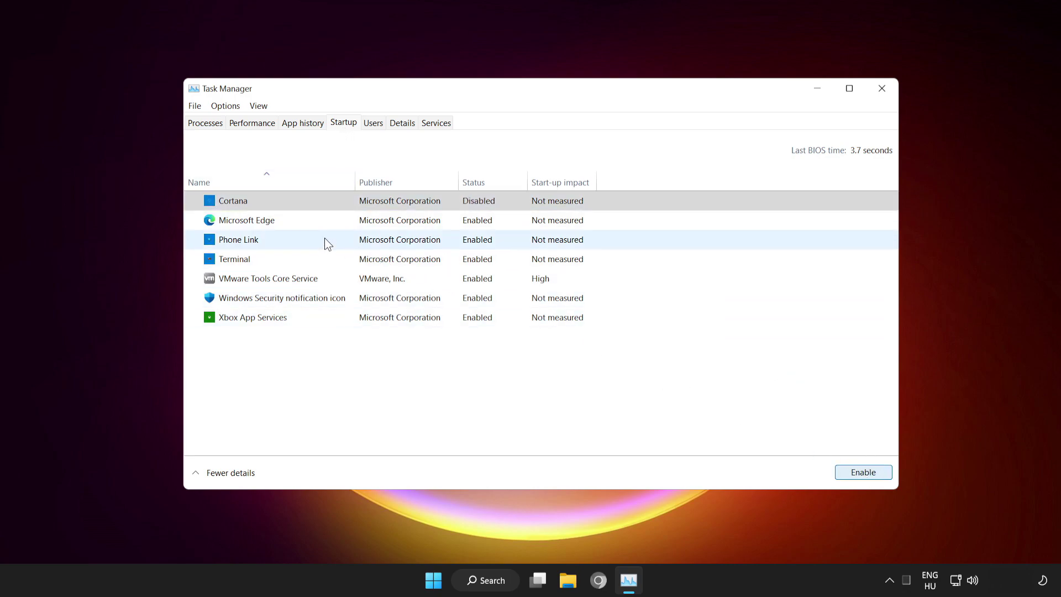
# Disable Microsoft Edge, Phone Link and Terminal as startup apps and close Task Manager.
pyautogui.click(311, 220)
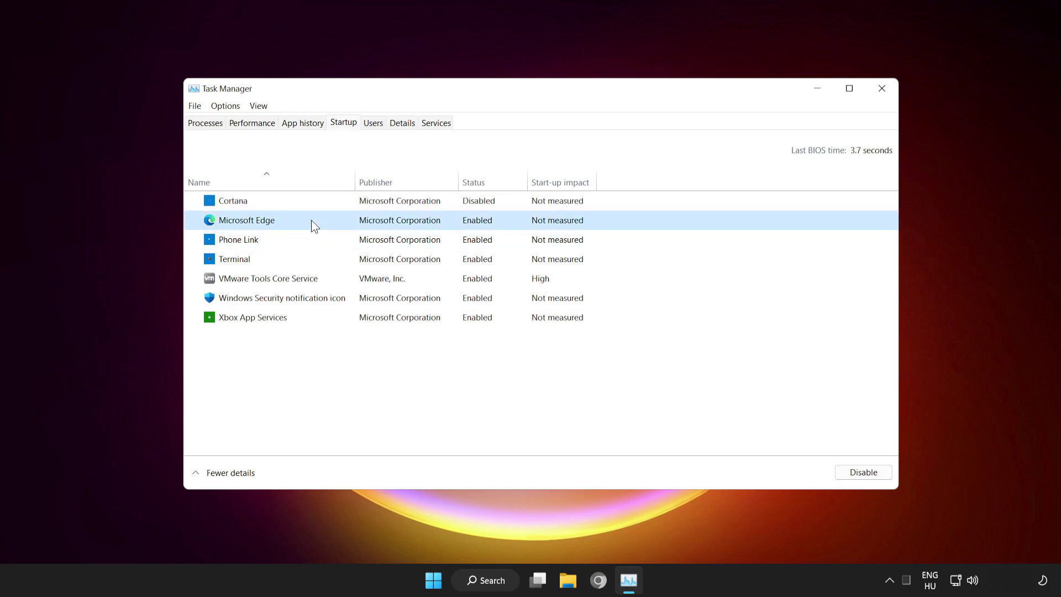
pyautogui.click(867, 475)
pyautogui.click(293, 243)
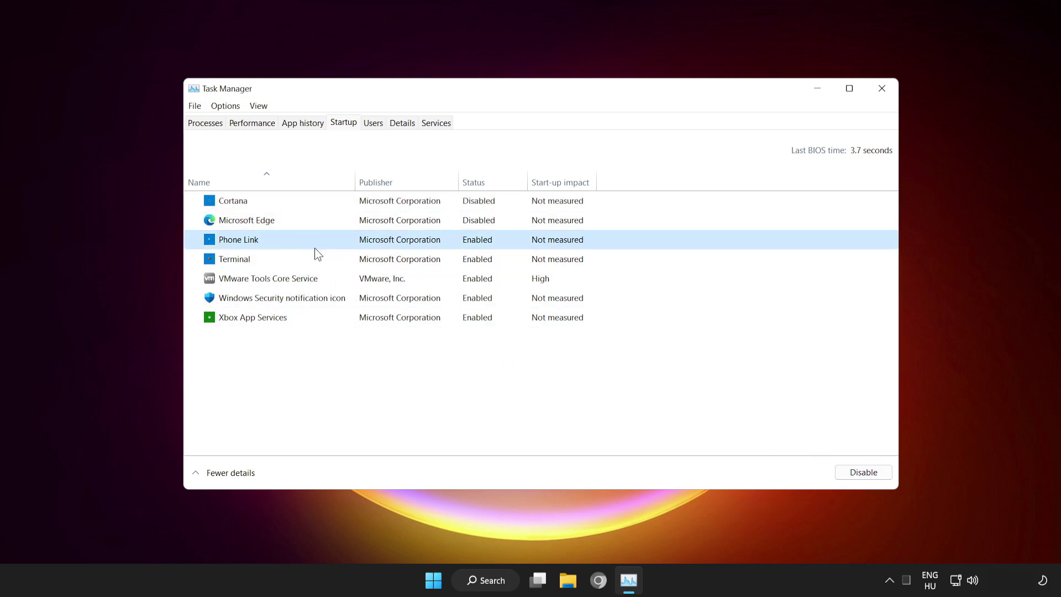
pyautogui.click(857, 471)
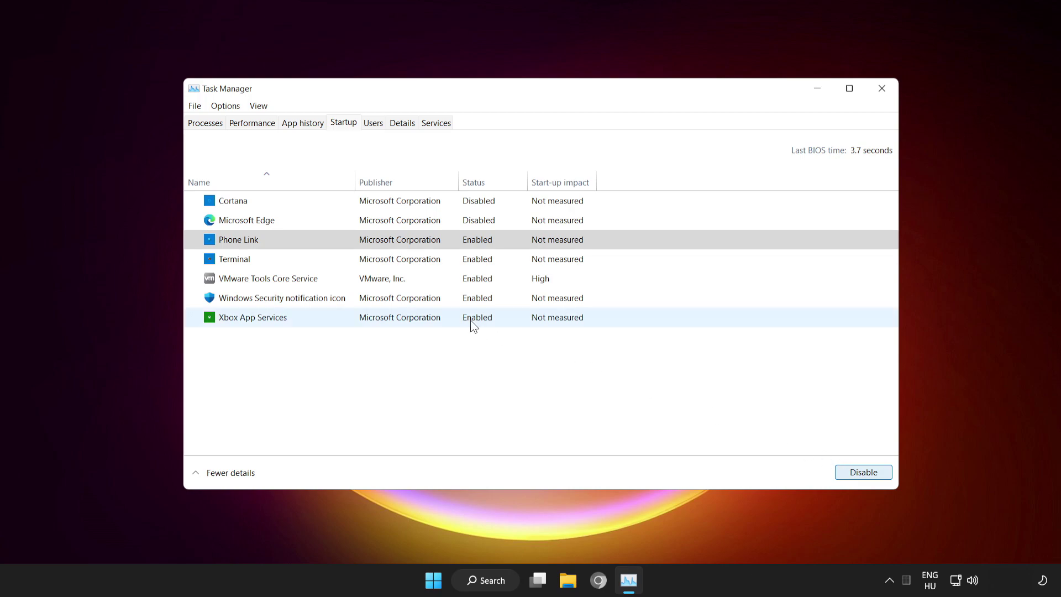
pyautogui.click(316, 261)
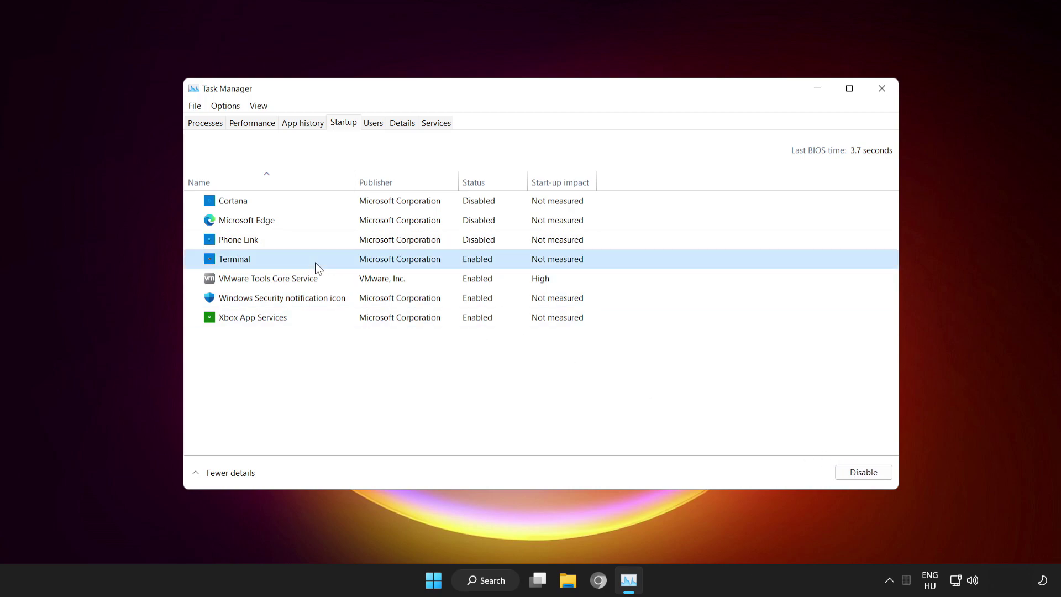
pyautogui.click(868, 468)
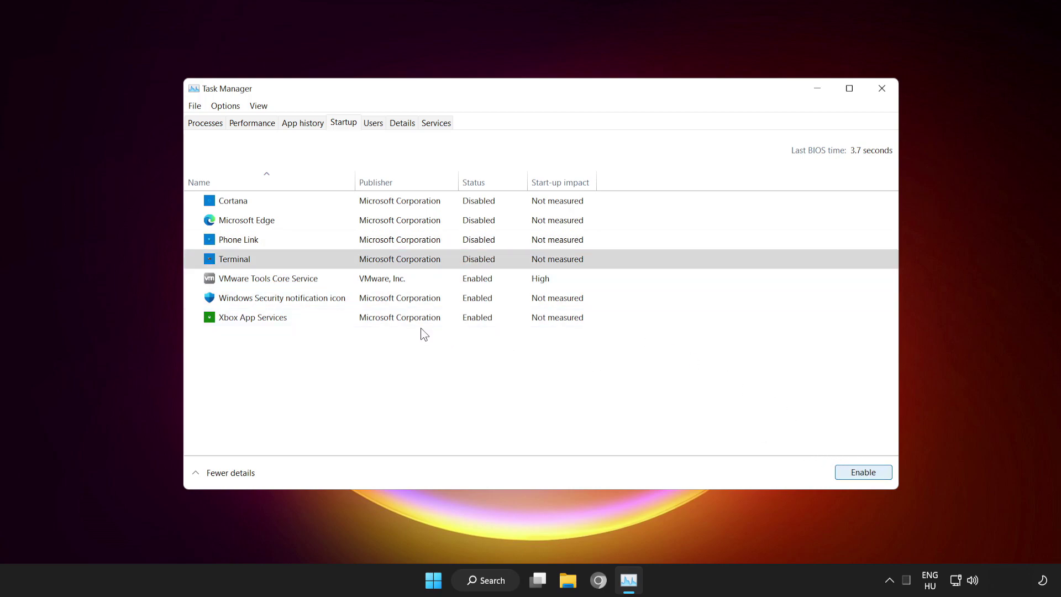
pyautogui.click(881, 91)
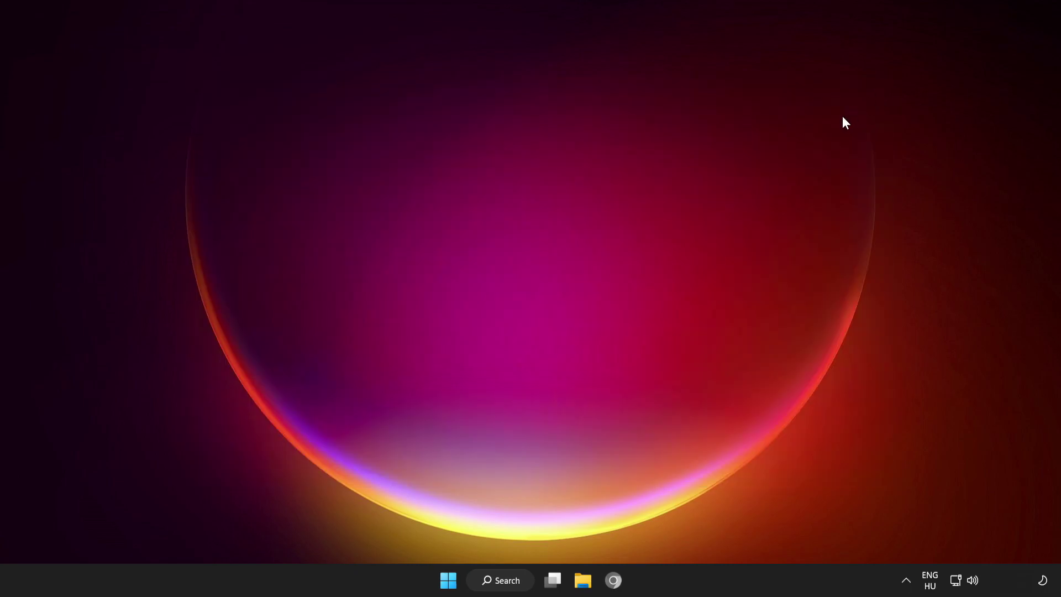
# Open the computer's power options.
pyautogui.click(448, 580)
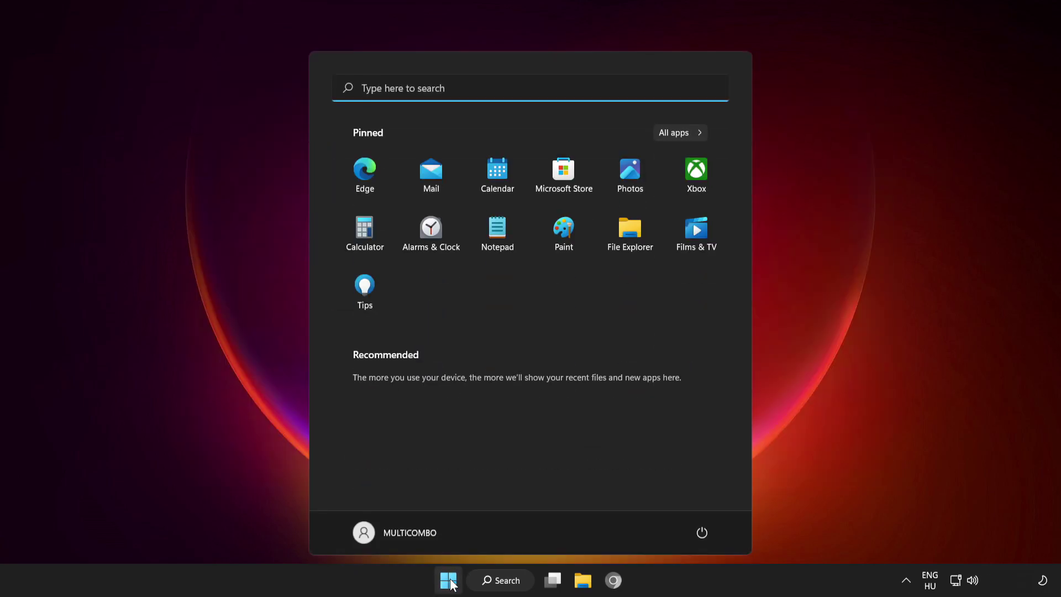
pyautogui.click(701, 533)
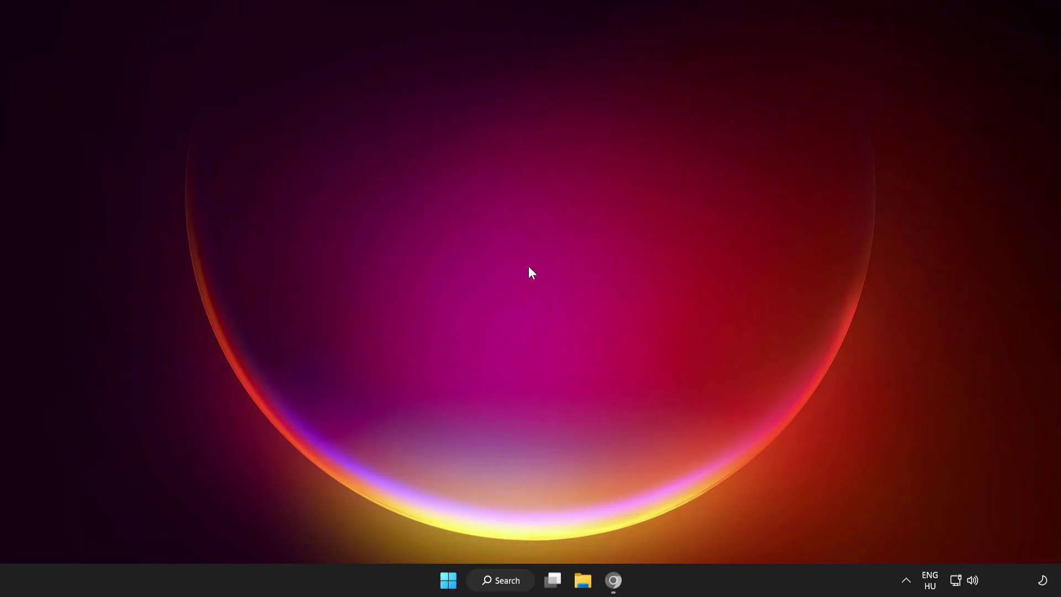
# Switch to Chrome and download the DirectX End-User Runtime Web Installer from the open Microsoft Download Center page.
pyautogui.click(614, 584)
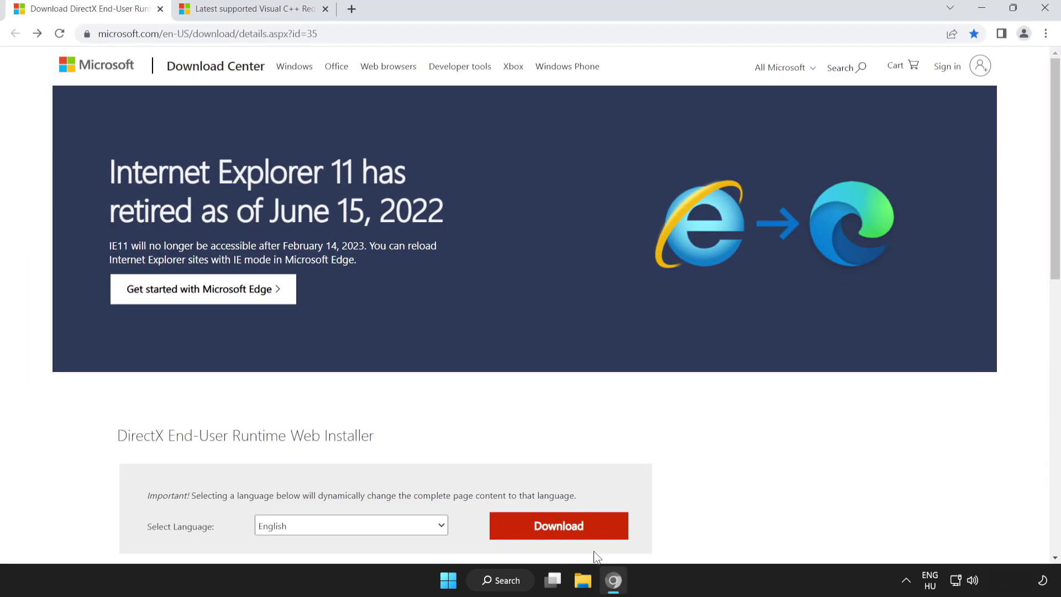
pyautogui.click(327, 34)
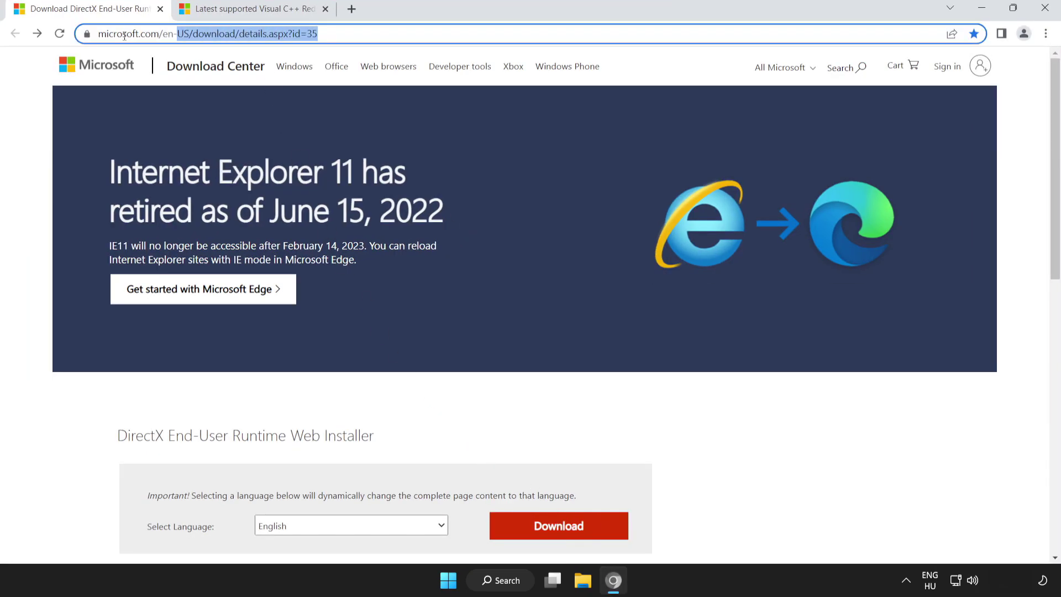
pyautogui.click(320, 34)
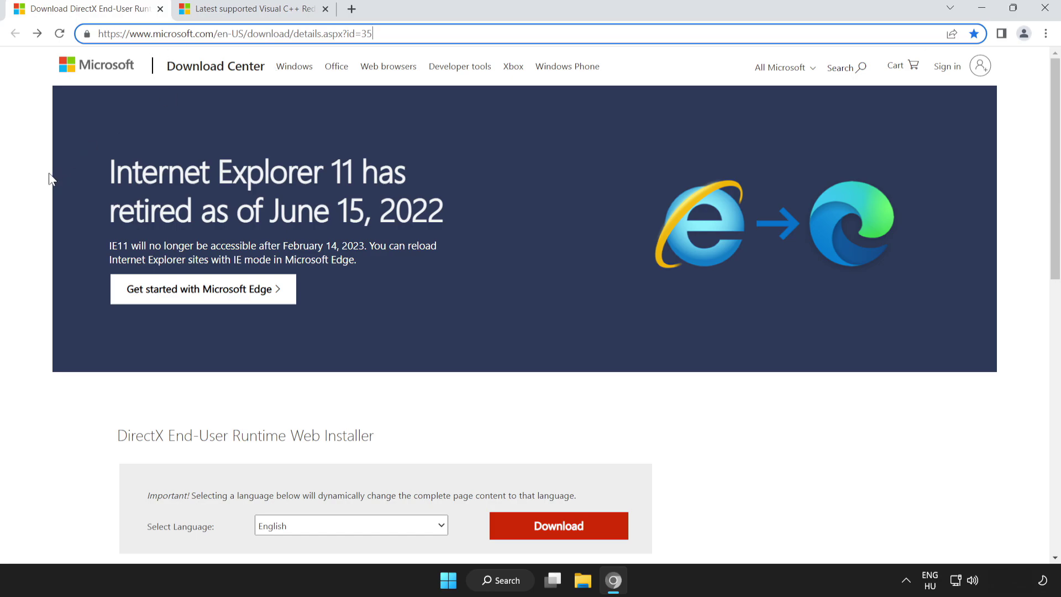
pyautogui.click(335, 174)
pyautogui.moveTo(1057, 164); pyautogui.dragTo(1057, 249)
pyautogui.moveTo(67, 237); pyautogui.dragTo(472, 242)
pyautogui.click(446, 251)
pyautogui.click(562, 333)
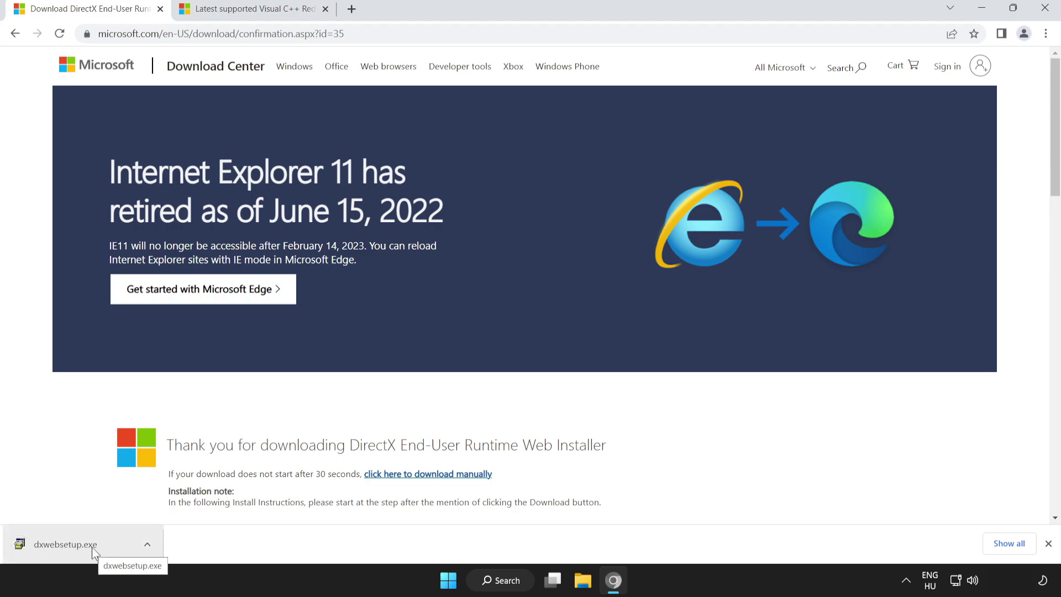
# Run the downloaded dxwebsetup.exe, accept the DirectX license agreement and continue the setup.
pyautogui.click(92, 547)
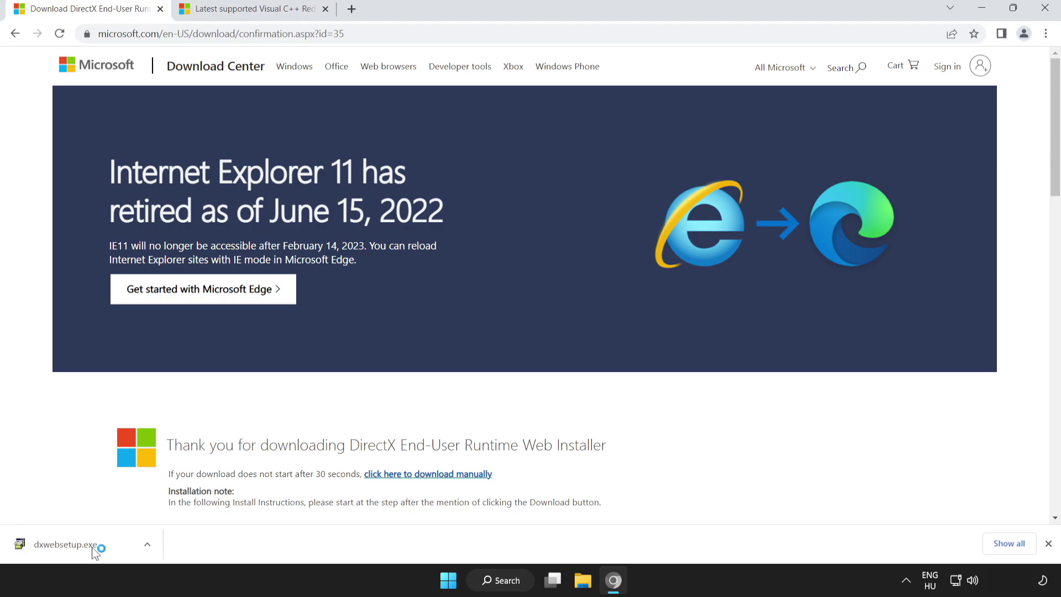
pyautogui.moveTo(266, 136); pyautogui.dragTo(484, 177)
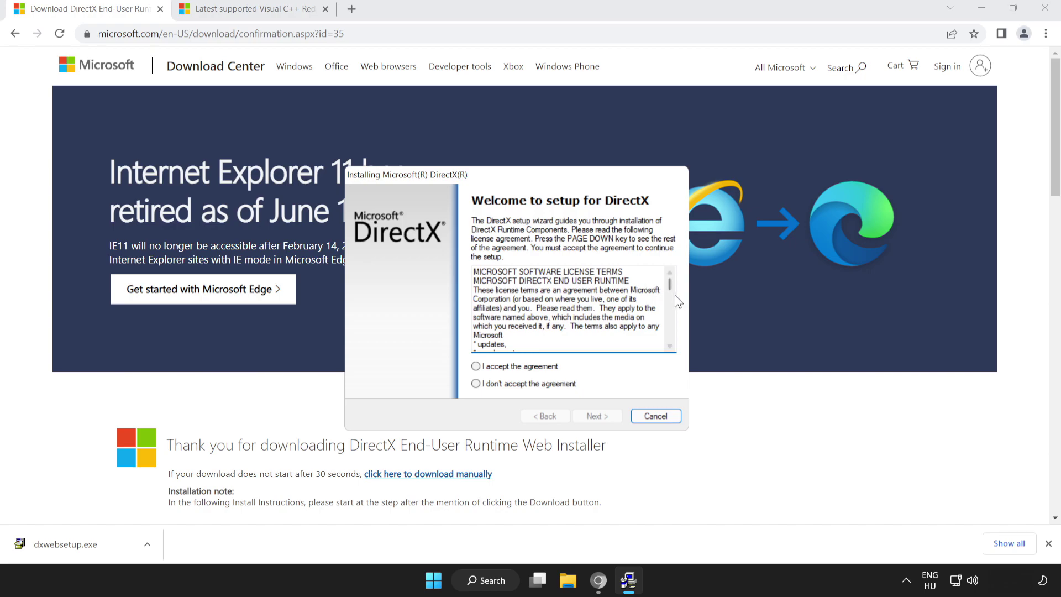
pyautogui.moveTo(670, 287); pyautogui.dragTo(668, 338)
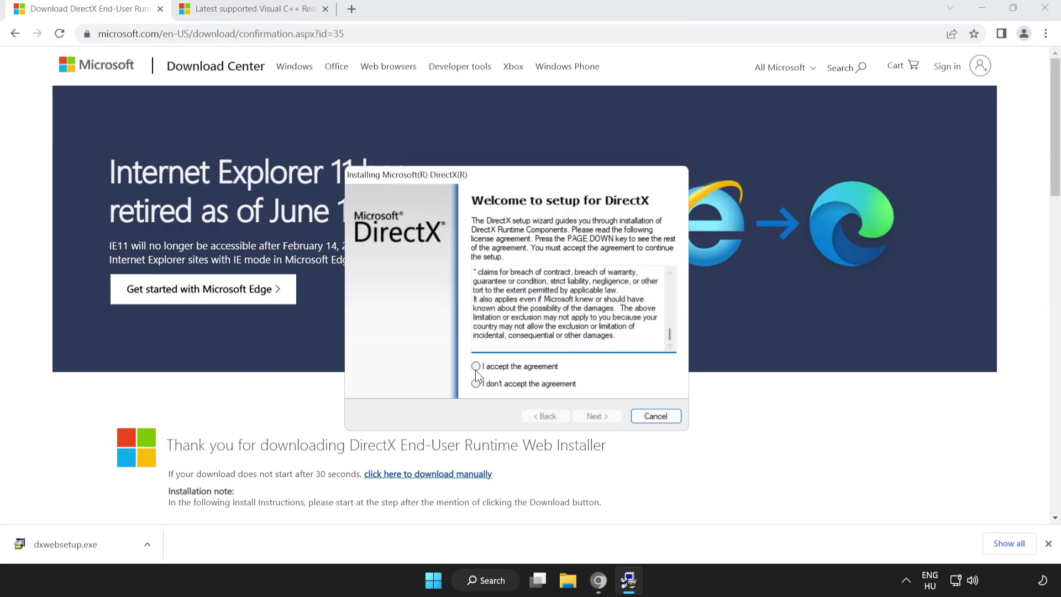
pyautogui.click(513, 366)
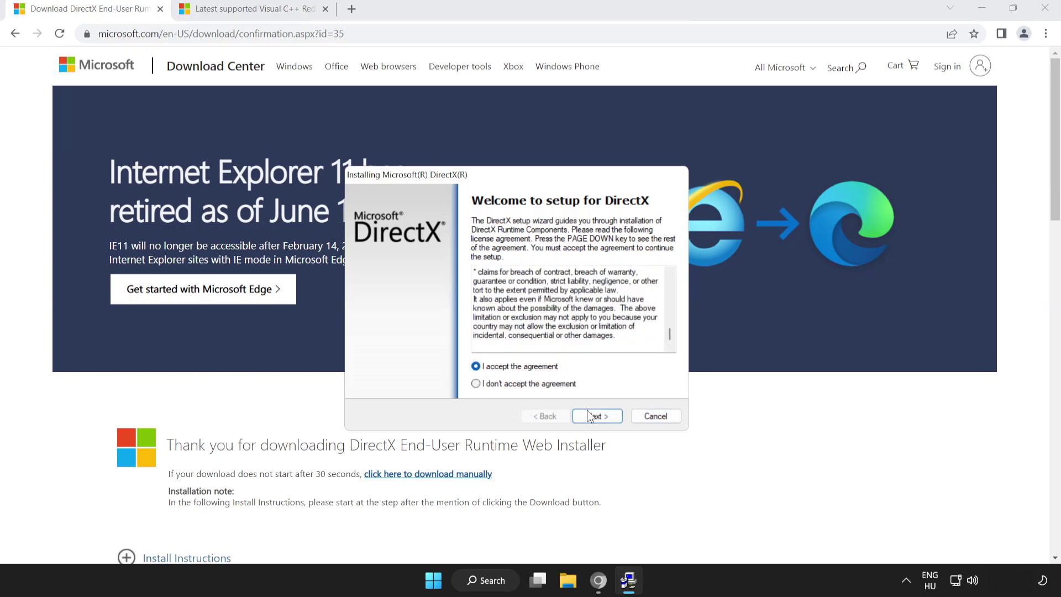
pyautogui.click(591, 416)
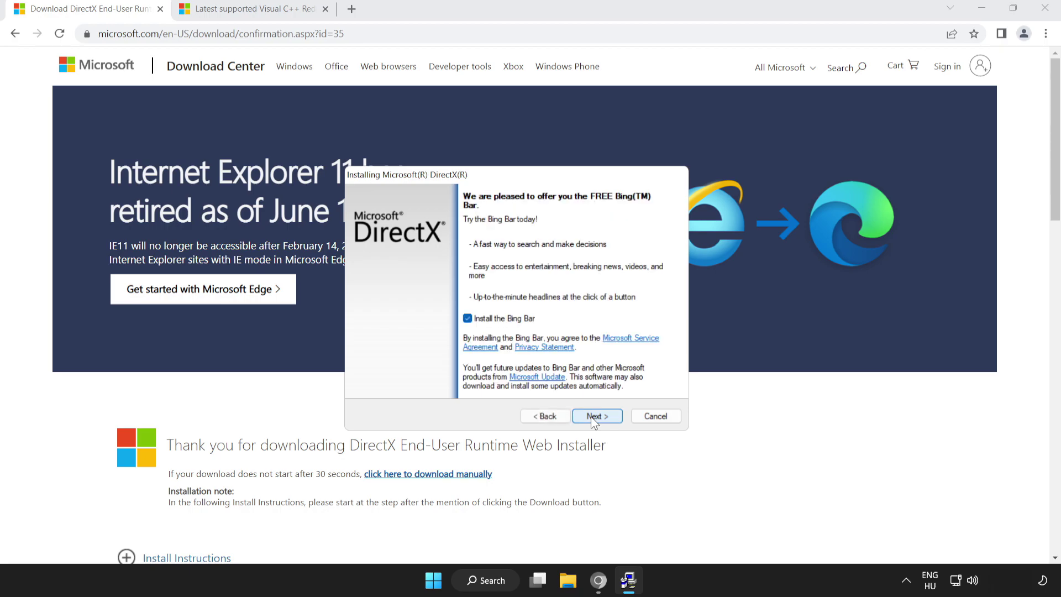
# Decline the Bing Bar installation and finish the DirectX setup.
pyautogui.click(467, 319)
pyautogui.click(595, 416)
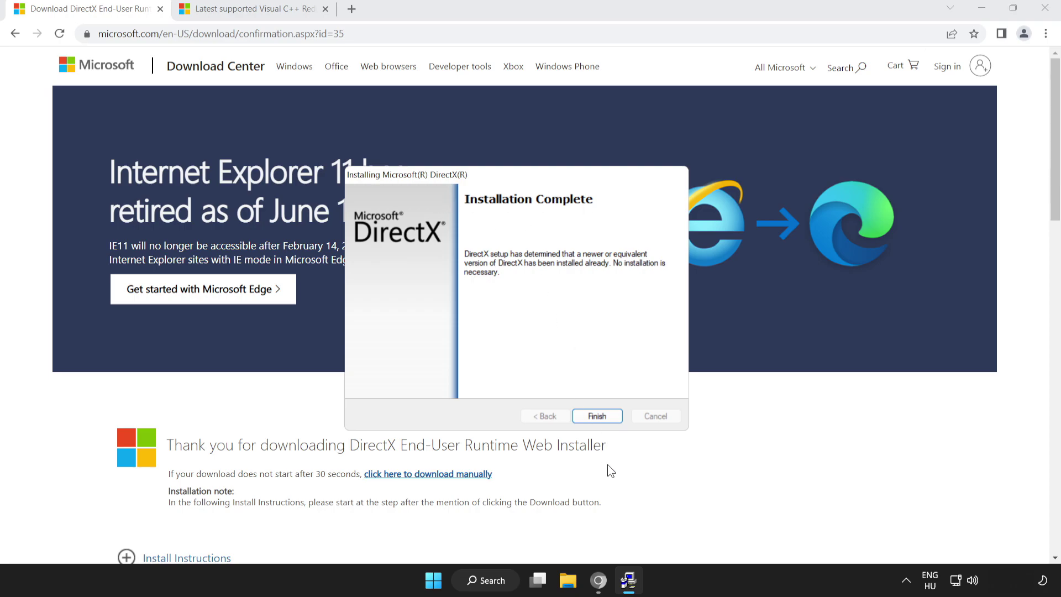
pyautogui.click(595, 415)
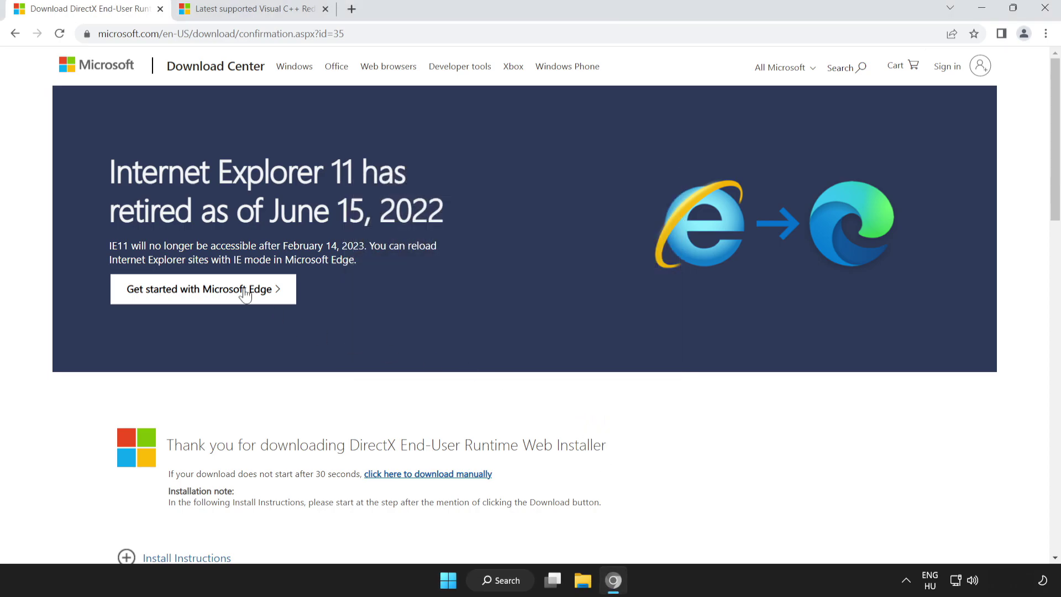
# Close the DirectX page and download the ARM64, X86 and X64 Visual C++ Redistributable packages for Visual Studio 2015, 2017, 2019 and 2022.
pyautogui.click(160, 10)
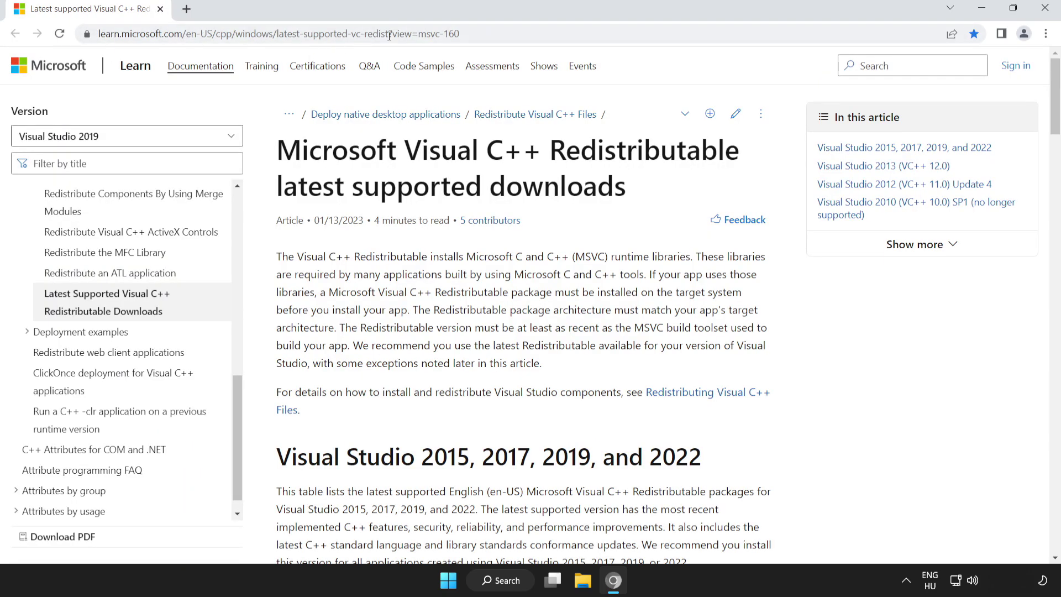
pyautogui.moveTo(480, 33); pyautogui.dragTo(28, 34)
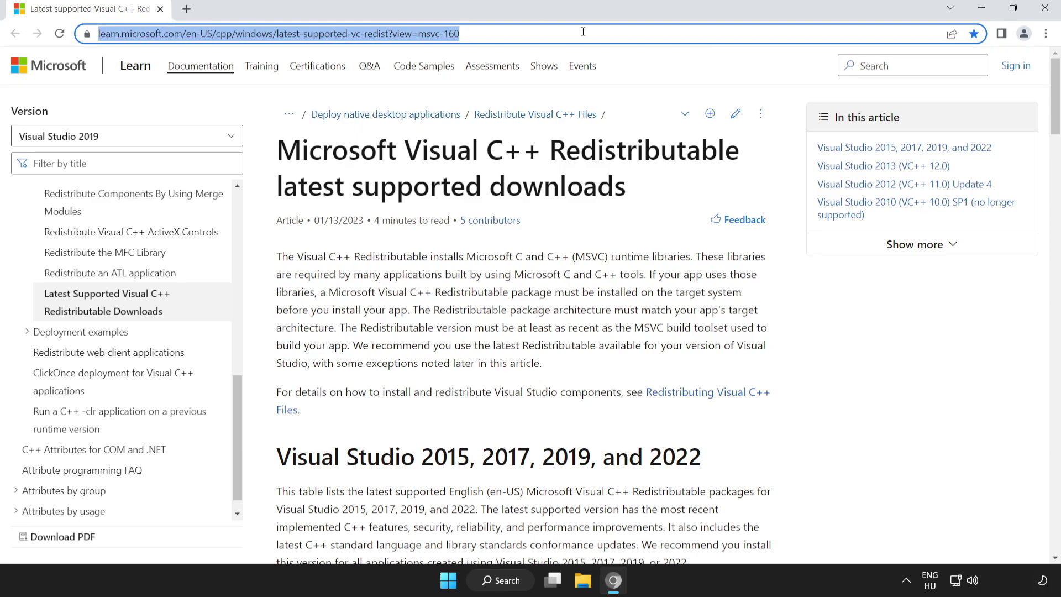
pyautogui.click(249, 148)
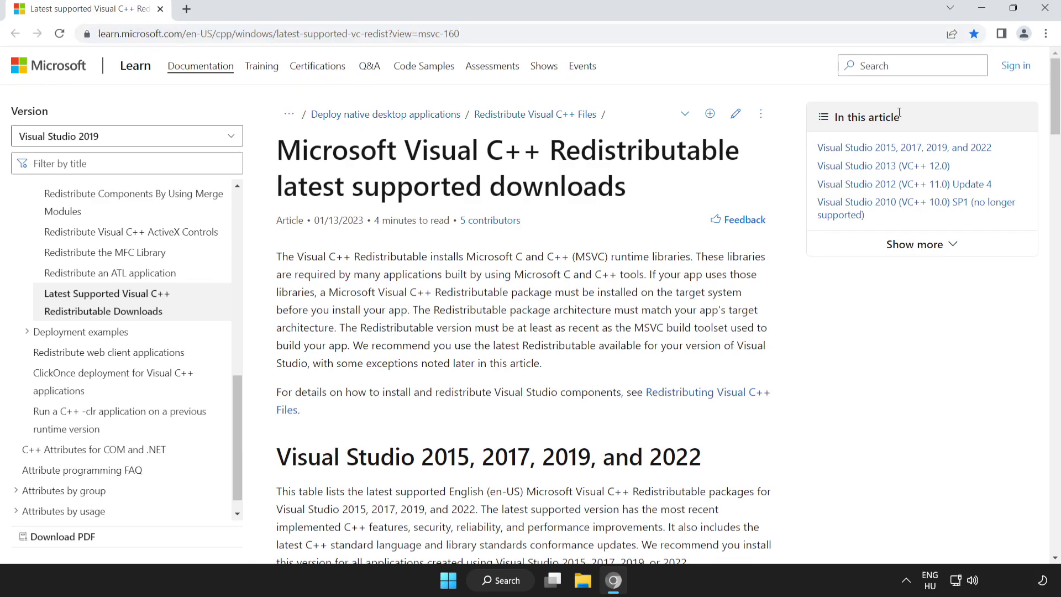
pyautogui.moveTo(1055, 108); pyautogui.dragTo(1056, 162)
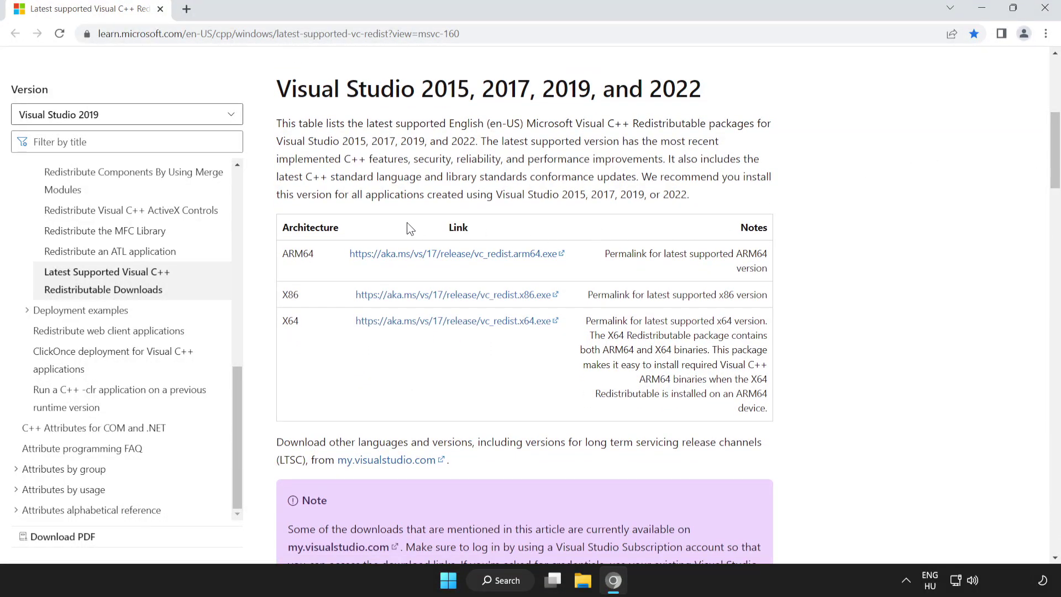
pyautogui.moveTo(282, 252); pyautogui.dragTo(650, 334)
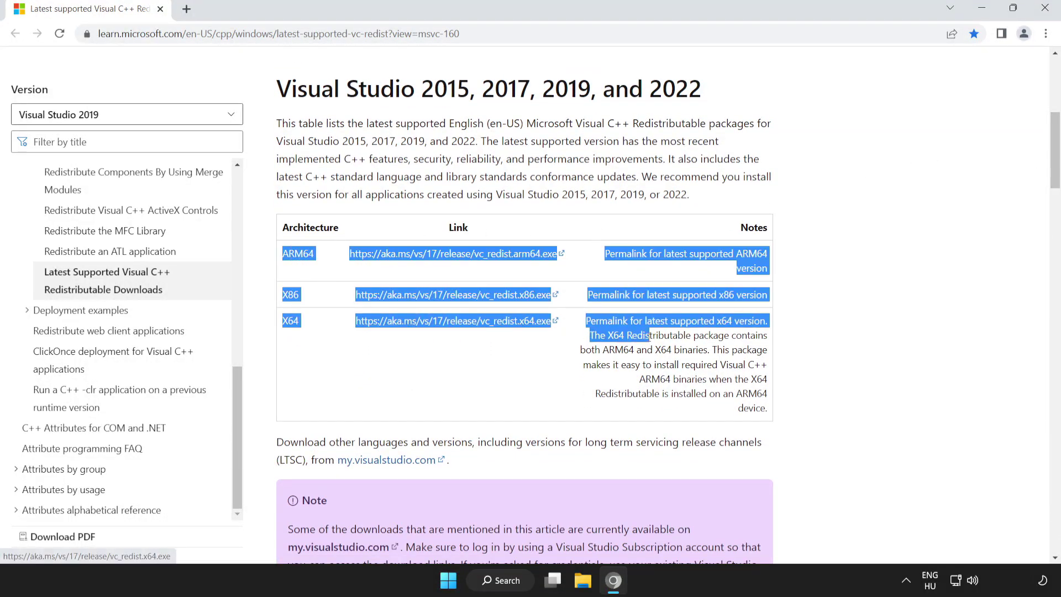
pyautogui.click(561, 308)
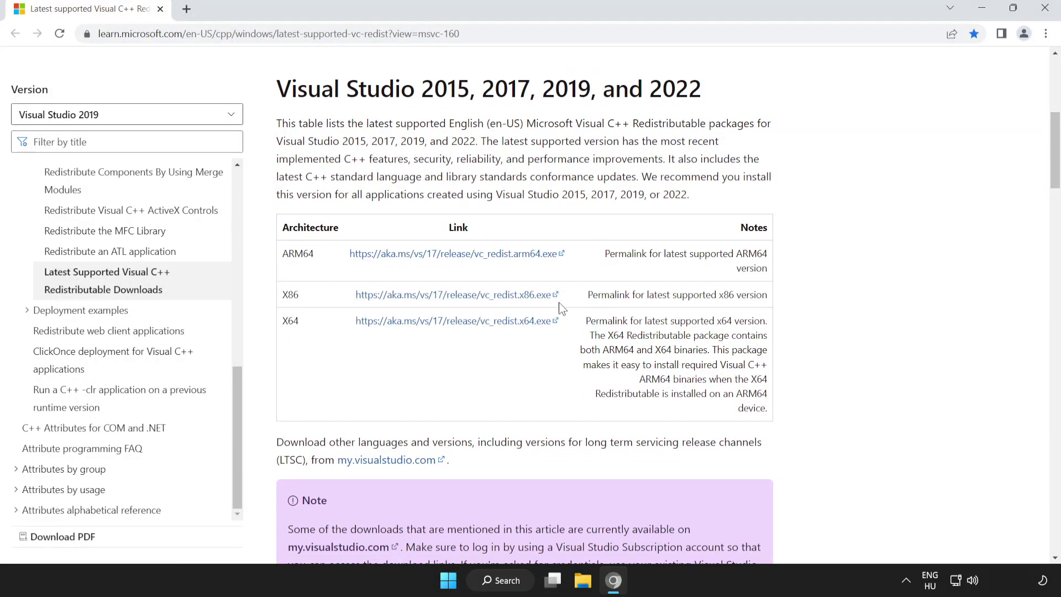
pyautogui.click(441, 260)
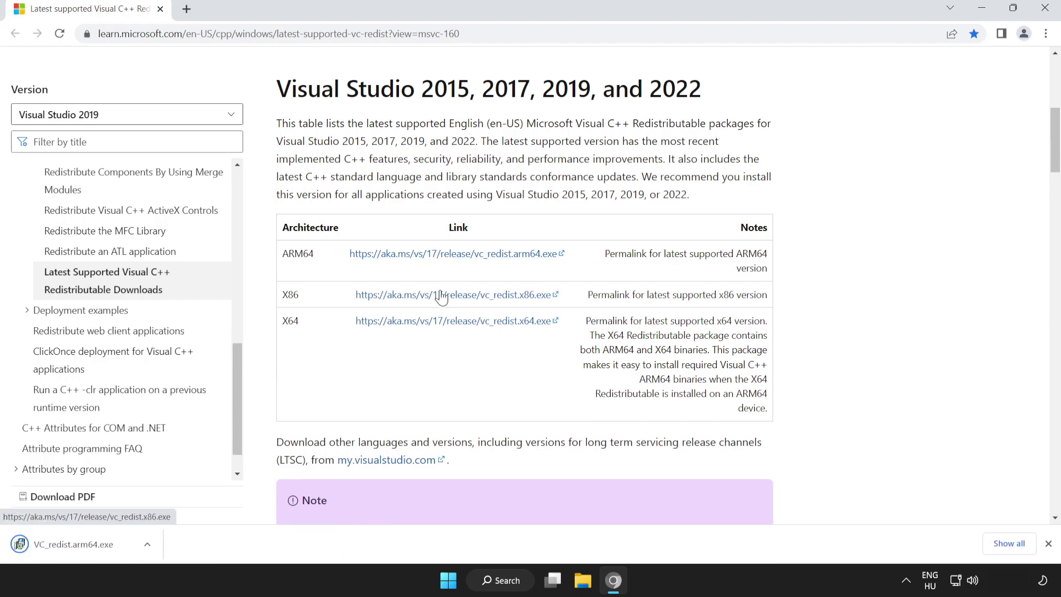
pyautogui.click(460, 302)
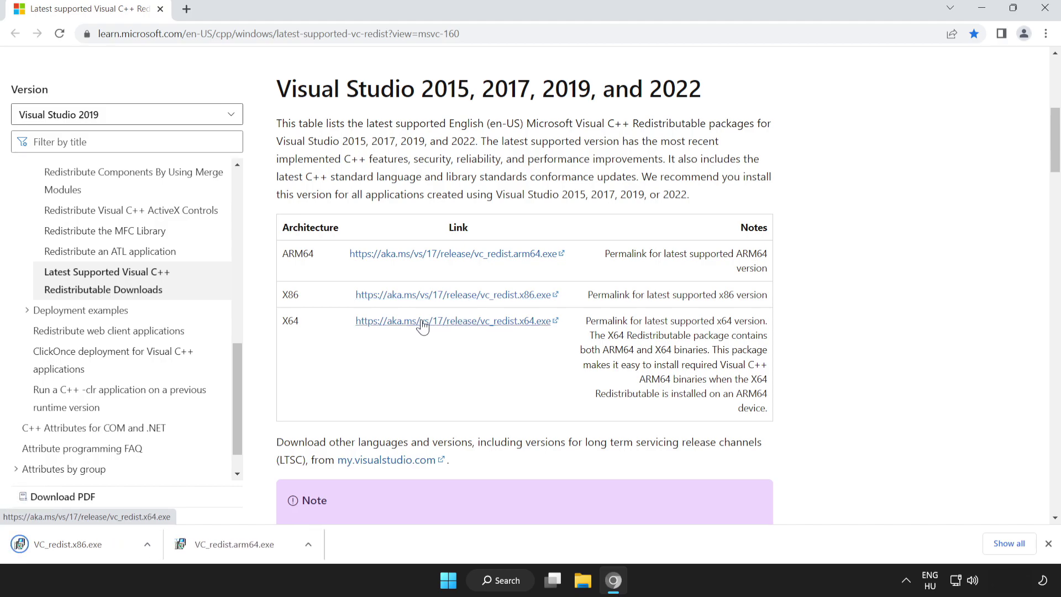
pyautogui.click(457, 326)
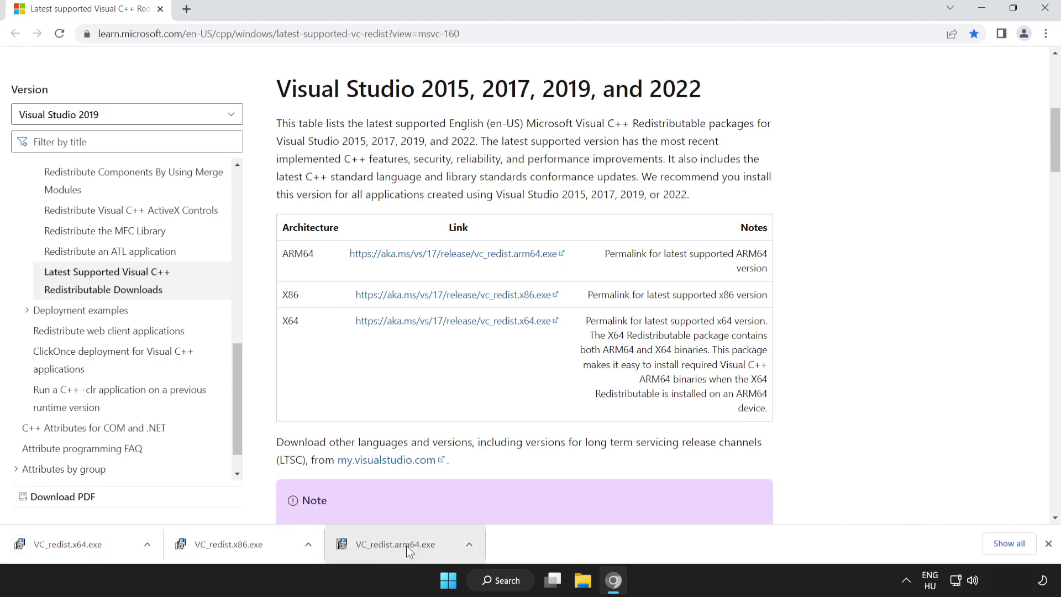
# Try to install VC_redist.arm64.exe with its license terms accepted, and close the setup.
pyautogui.click(406, 545)
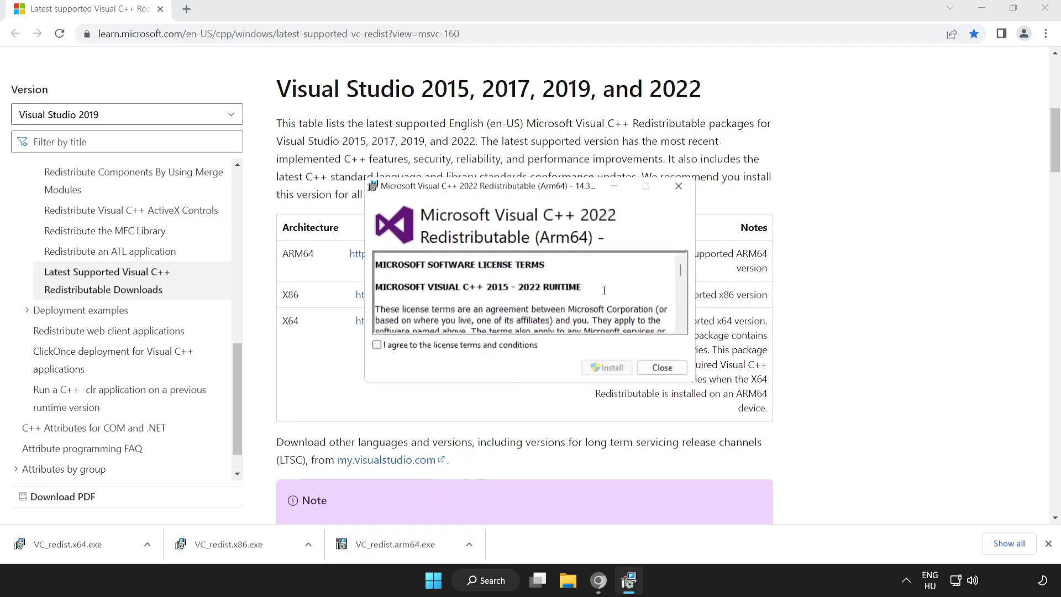
pyautogui.moveTo(680, 270); pyautogui.dragTo(681, 319)
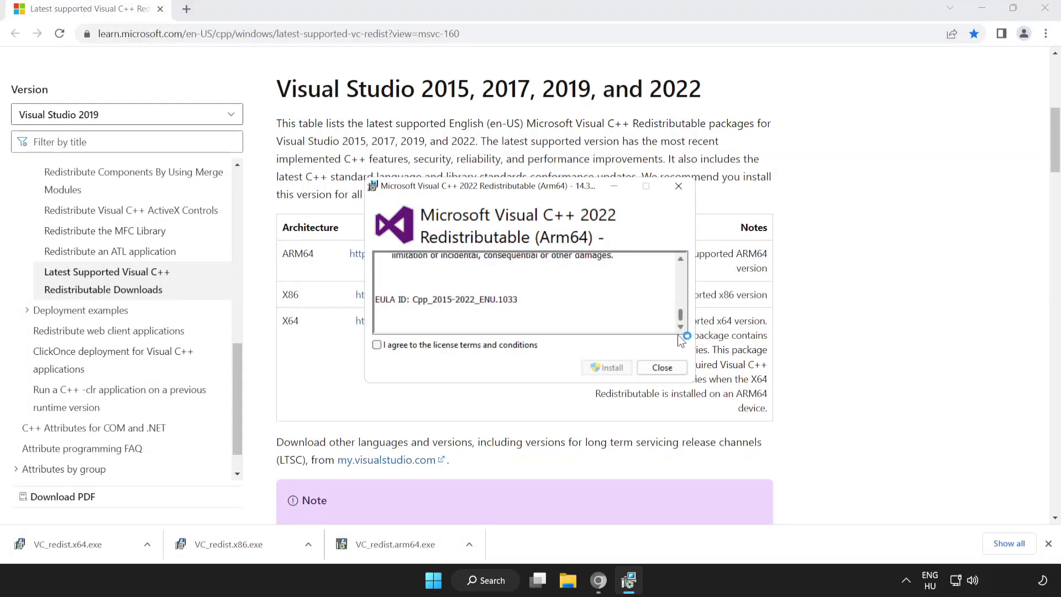
pyautogui.click(376, 345)
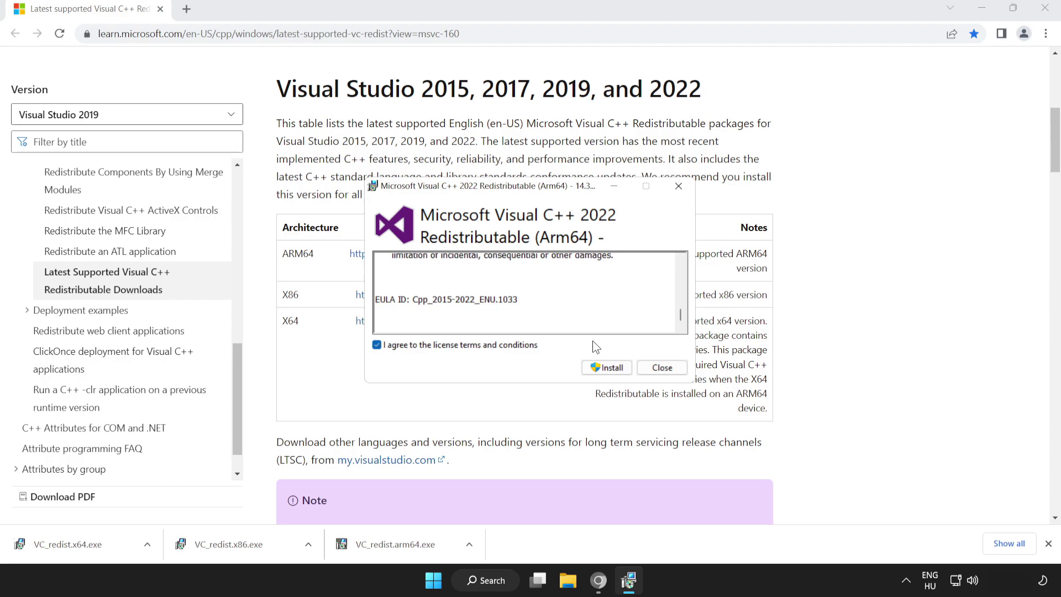
pyautogui.click(604, 368)
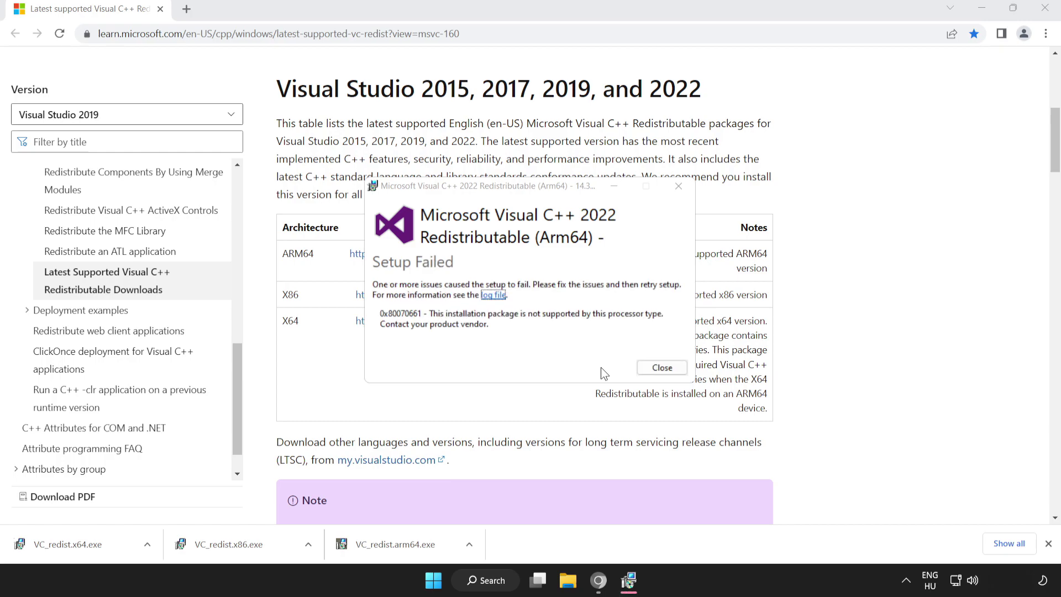
pyautogui.click(659, 368)
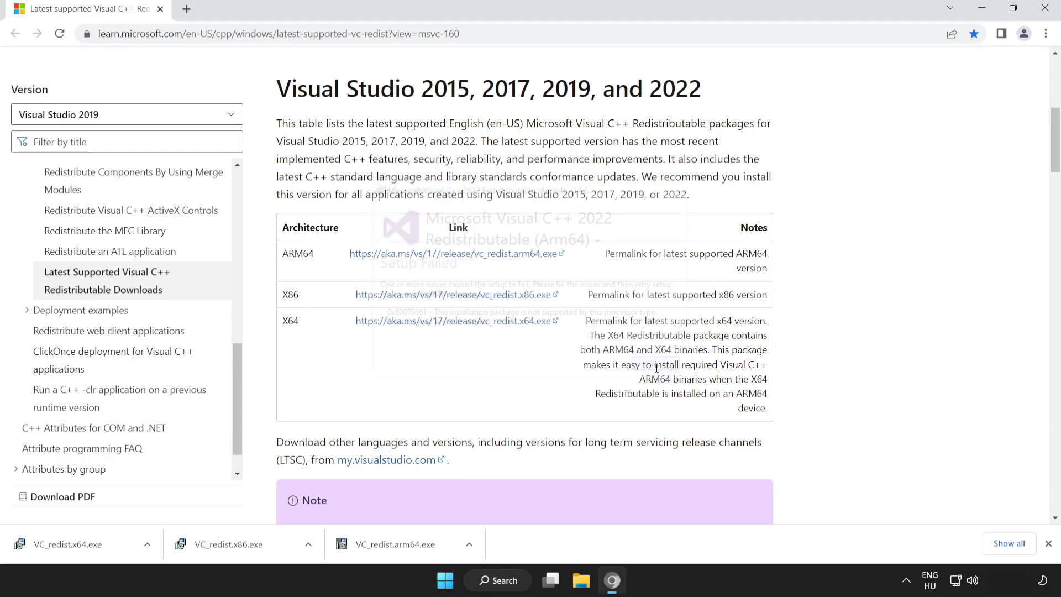
# Install the Visual C++ 2015-2022 Redistributable (x86) from VC_redist.x86.exe and close the setup.
pyautogui.click(248, 546)
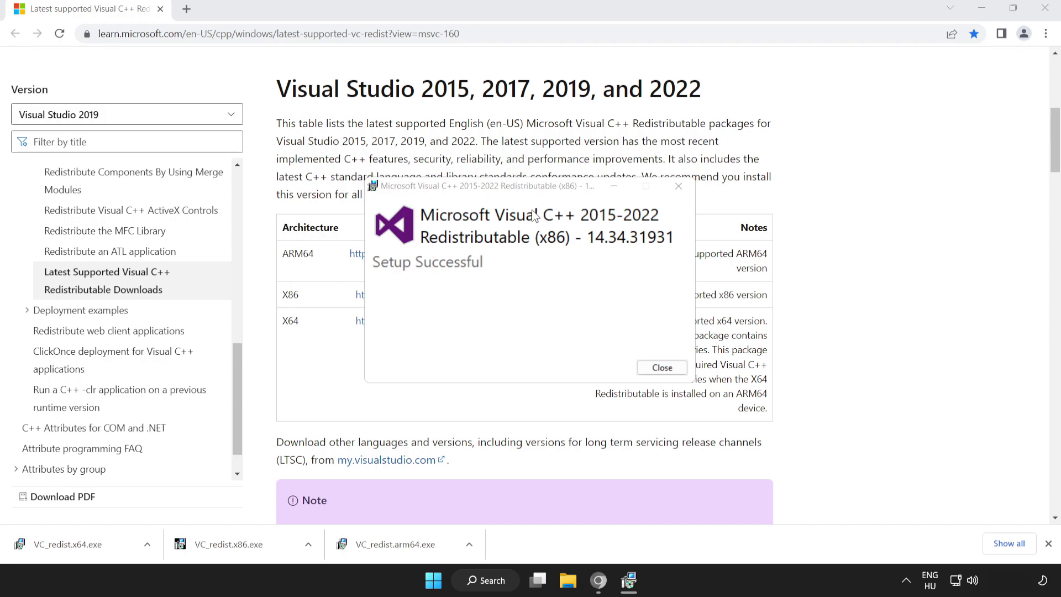
pyautogui.click(662, 367)
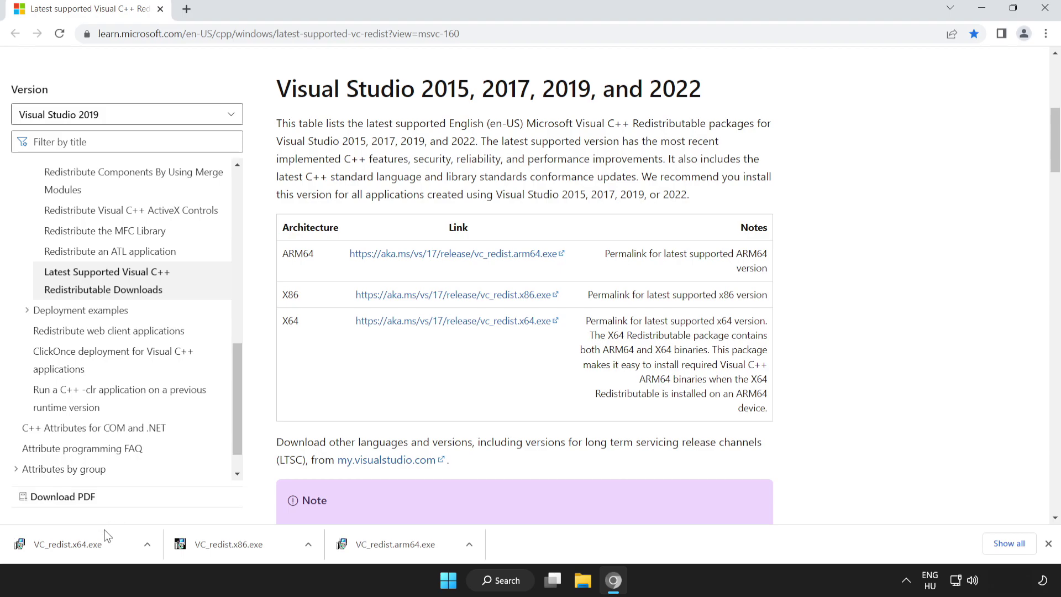
# Install the Visual C++ 2015-2022 Redistributable (x64) from VC_redist.x64.exe, and close the setup and the browser.
pyautogui.click(91, 545)
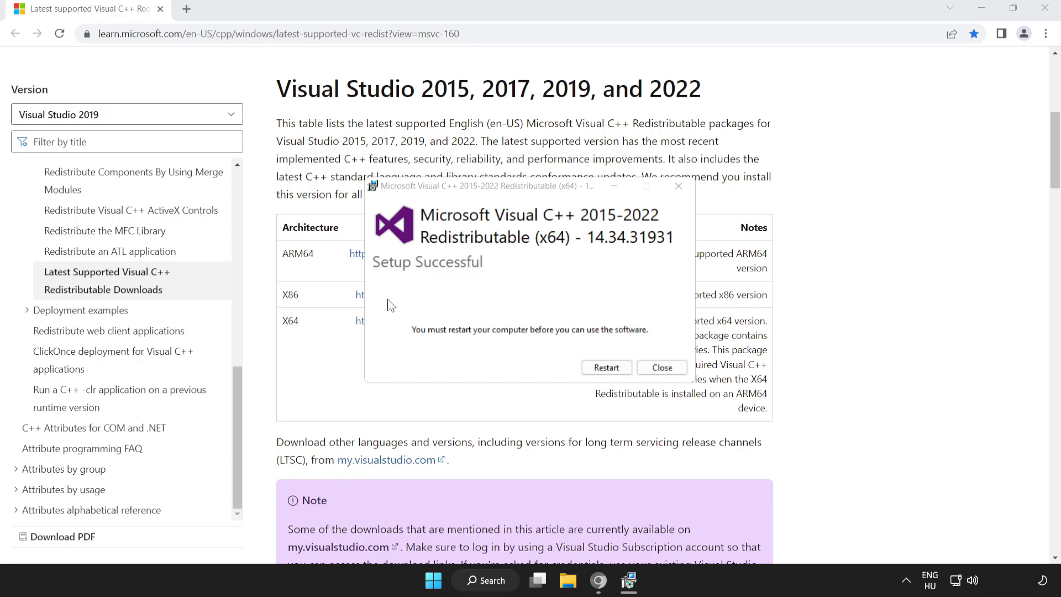
pyautogui.click(662, 368)
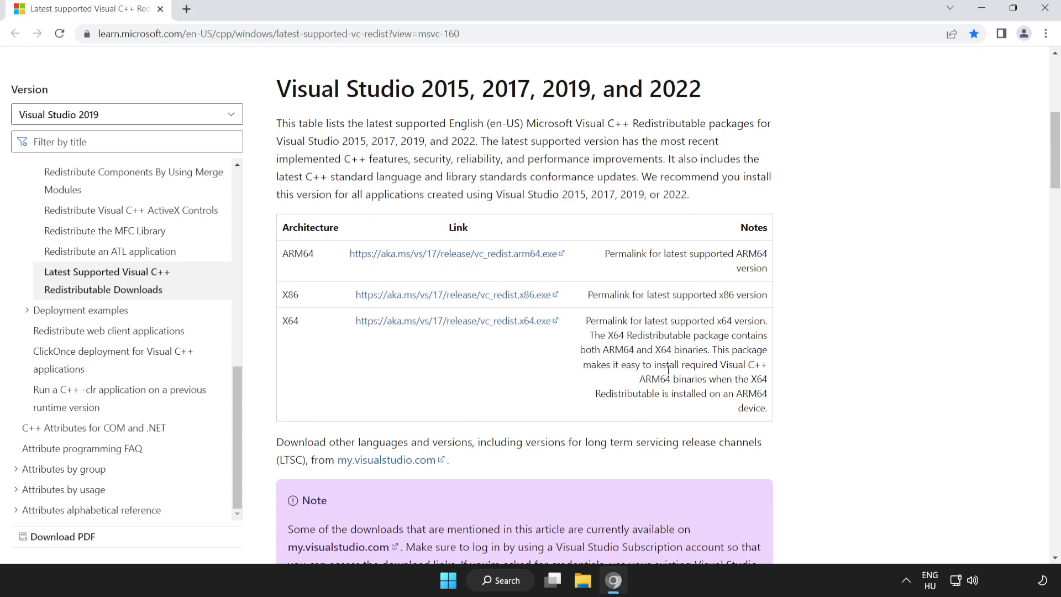
pyautogui.click(1044, 11)
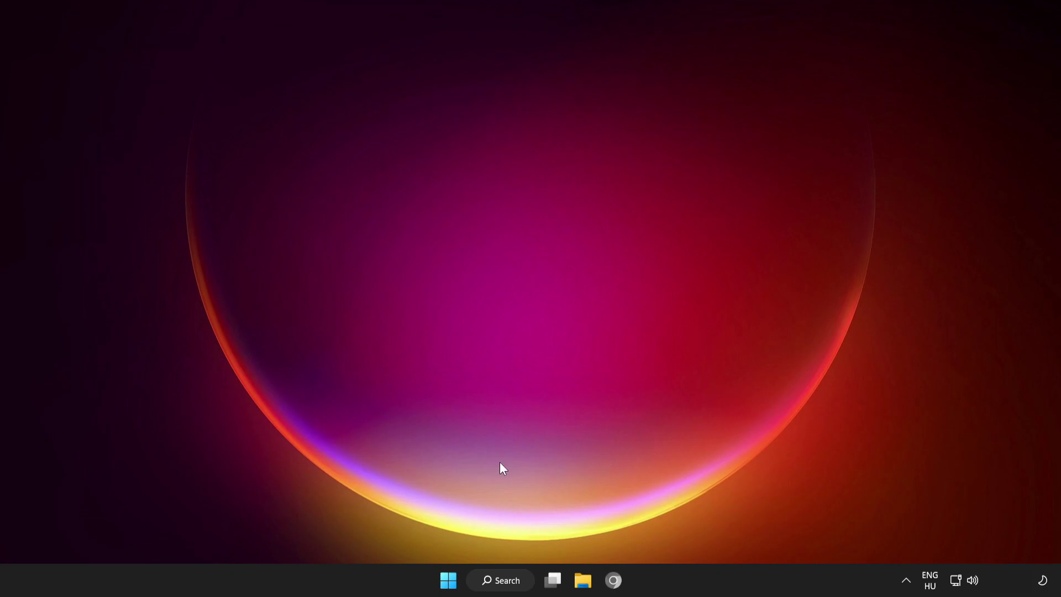
# Open the computer's power options to restart it after the redistributable installation.
pyautogui.click(448, 580)
pyautogui.click(701, 533)
# Find Command Prompt by searching for cmd, run it as administrator, and move its window to the middle of the desktop.
pyautogui.click(500, 578)
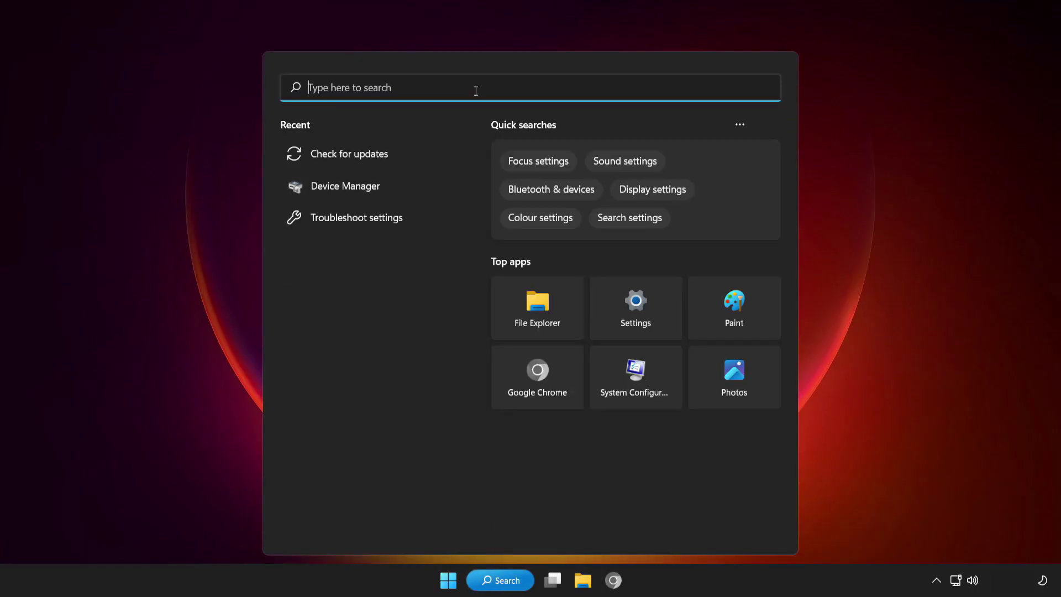
pyautogui.write('cmd')
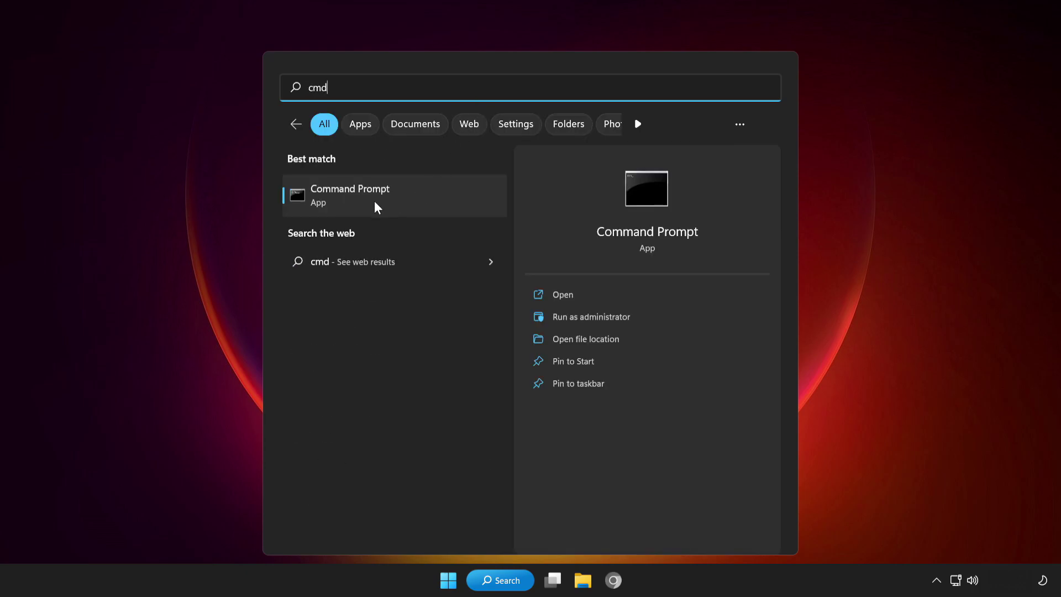
pyautogui.rightClick(420, 203)
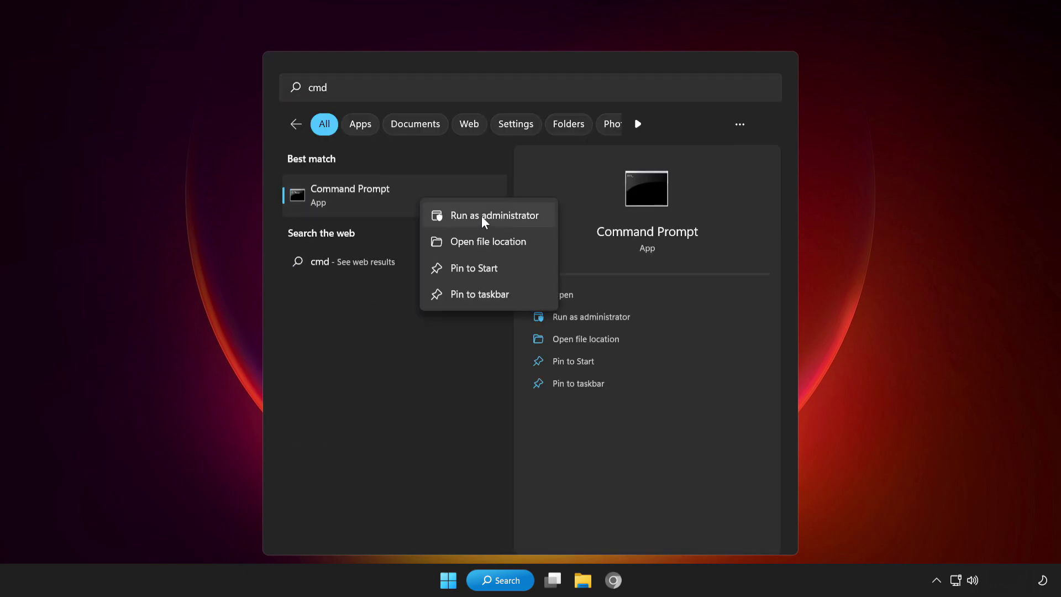
pyautogui.click(477, 215)
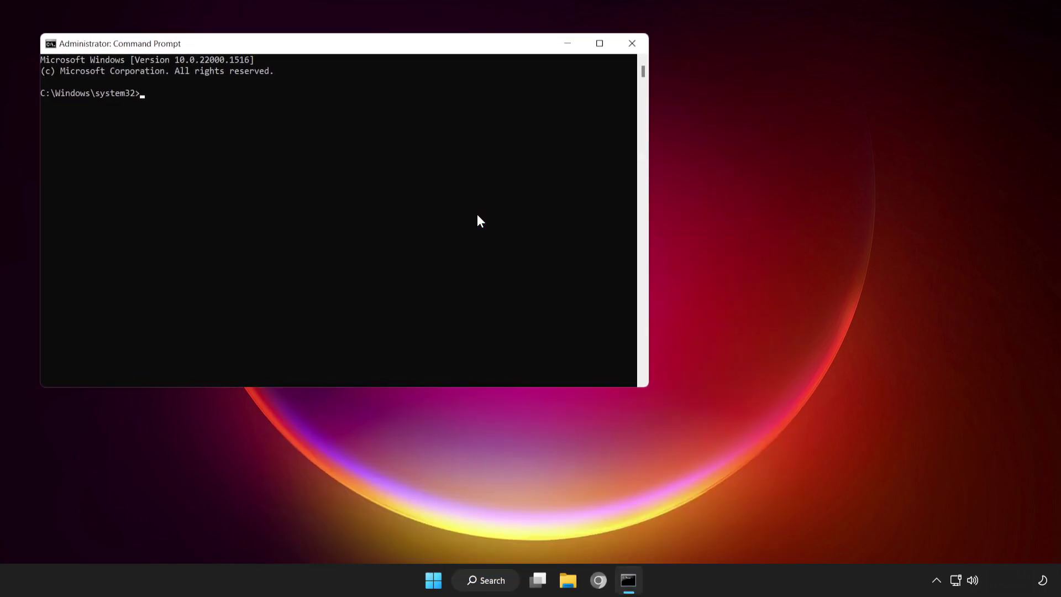
pyautogui.moveTo(396, 64); pyautogui.dragTo(574, 115)
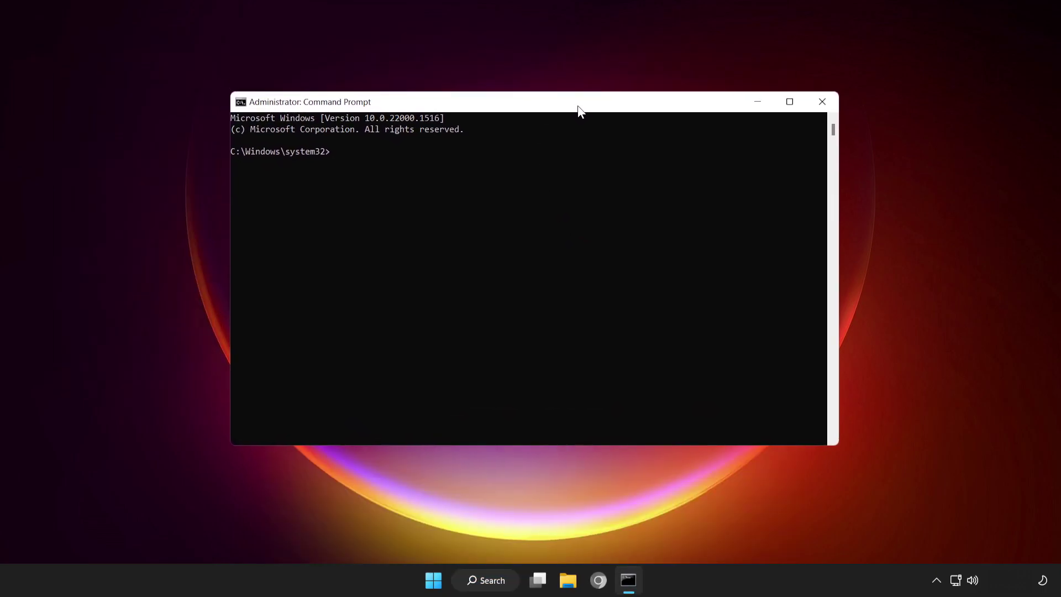
# Run the system file check with sfc /scannow and close Command Prompt.
pyautogui.write('sfc')
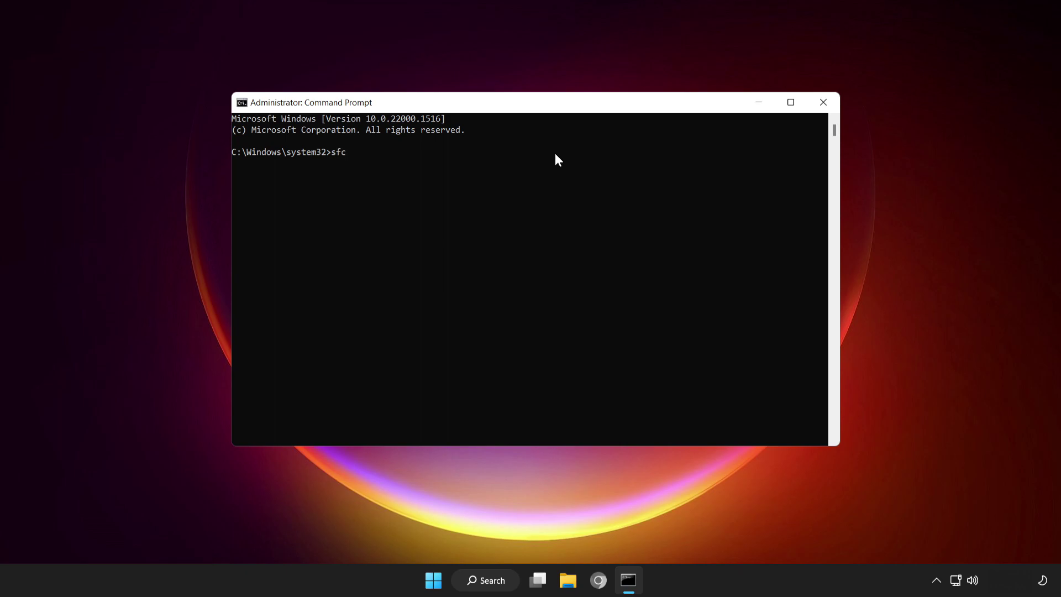
pyautogui.write(' /scannow')
pyautogui.press('Return')
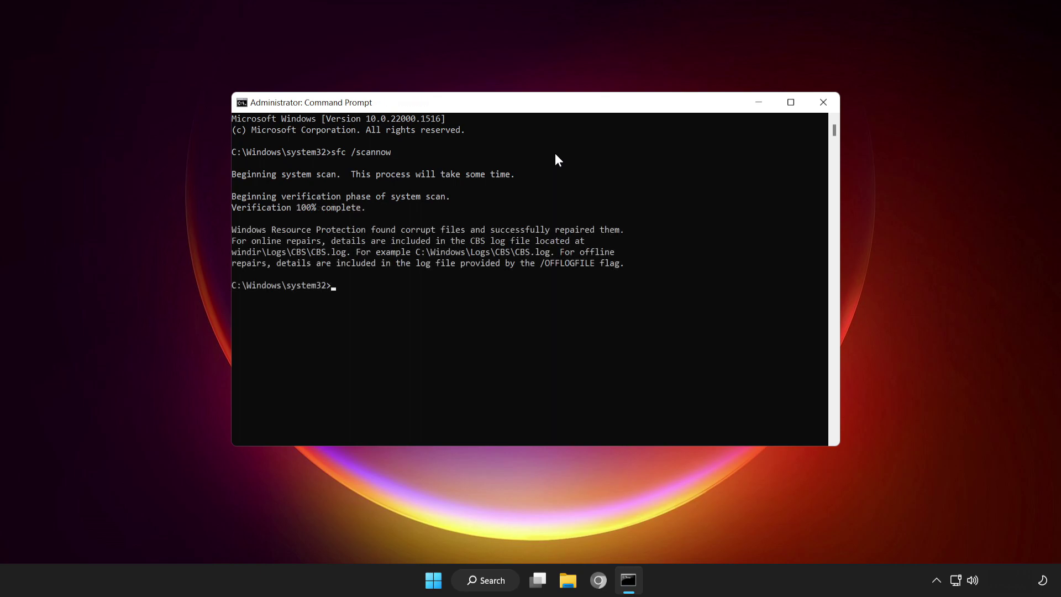
pyautogui.click(823, 103)
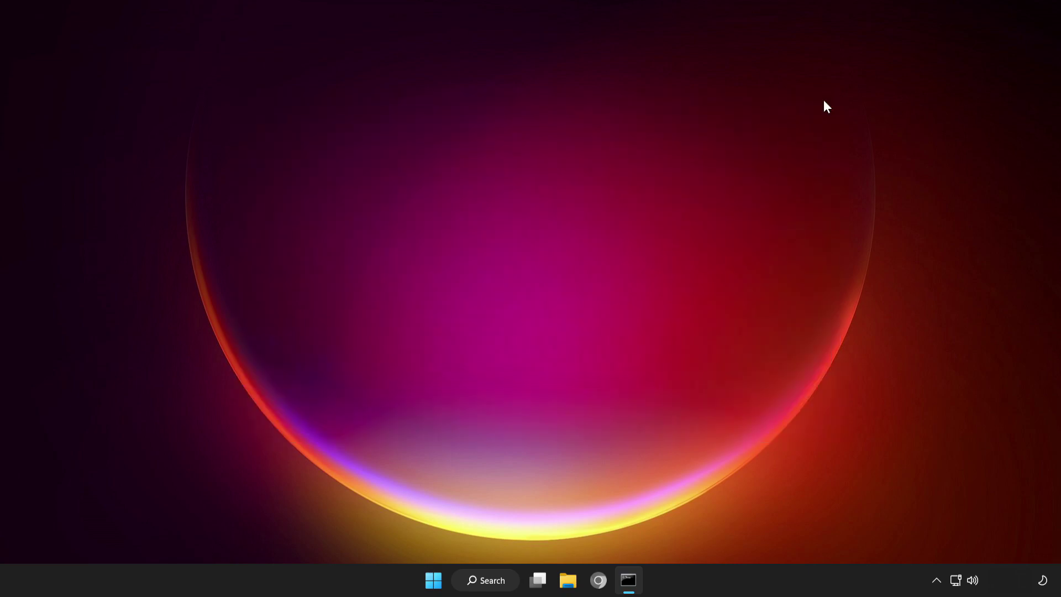
# Search Windows for "windows security" and open the Windows Security app.
pyautogui.click(509, 583)
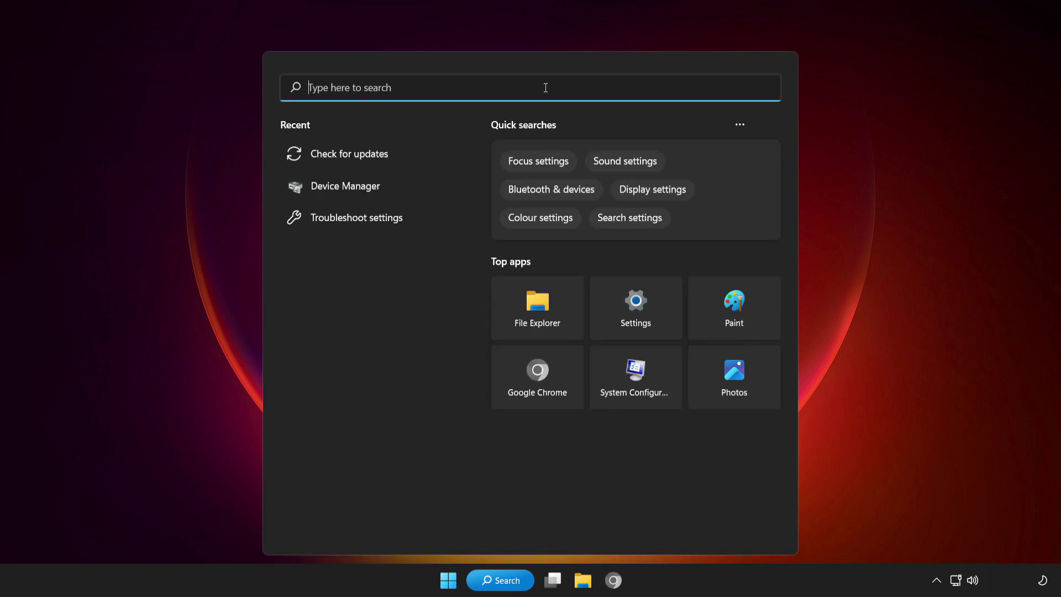
pyautogui.write('windows')
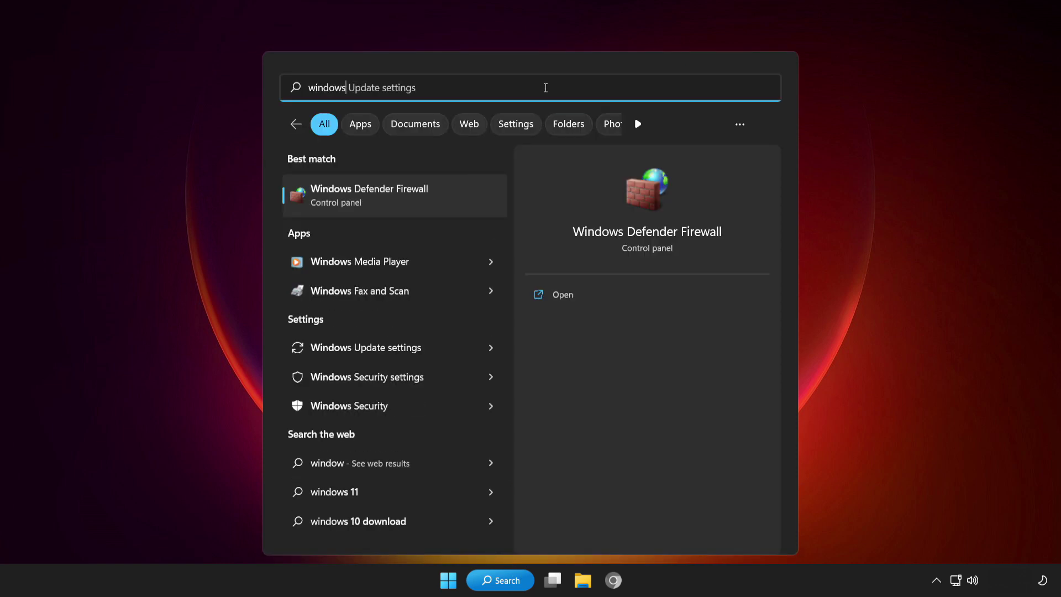
pyautogui.write(' securi')
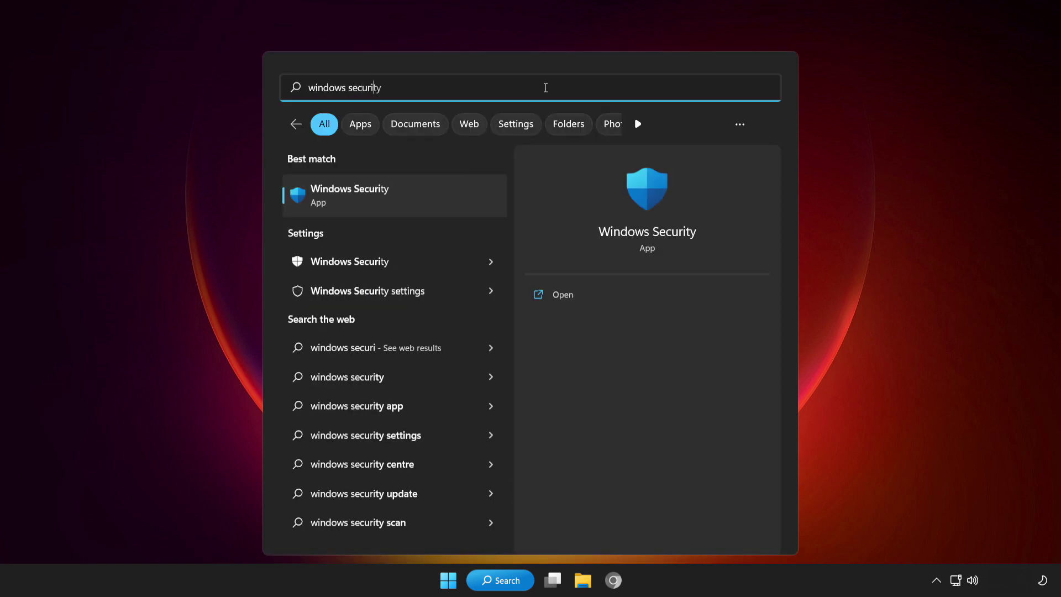
pyautogui.write('ty')
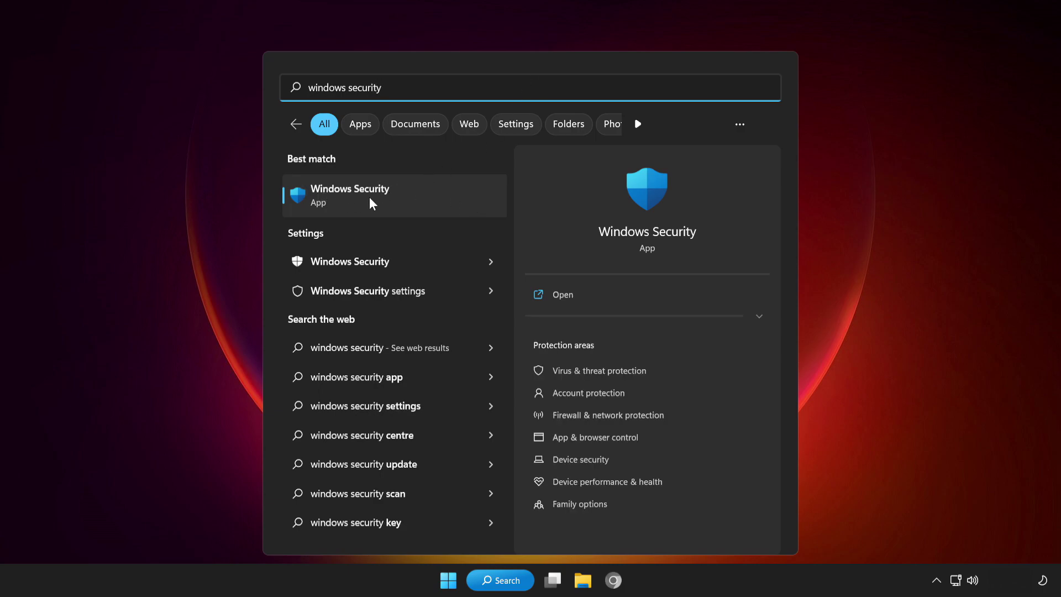
pyautogui.click(425, 192)
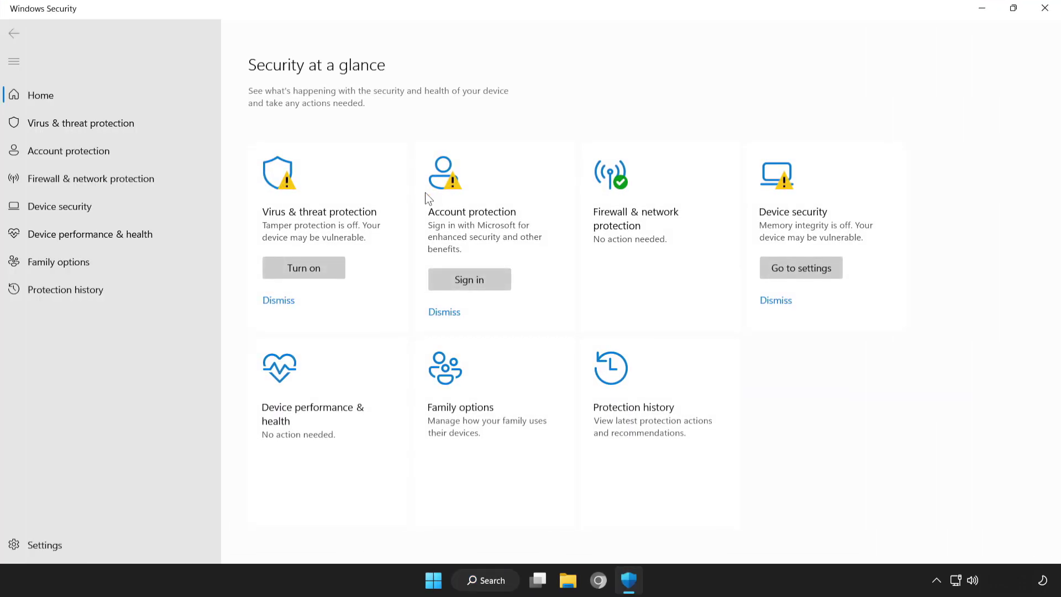
# Open the Exclusions page from the management settings of Virus & threat protection.
pyautogui.click(148, 126)
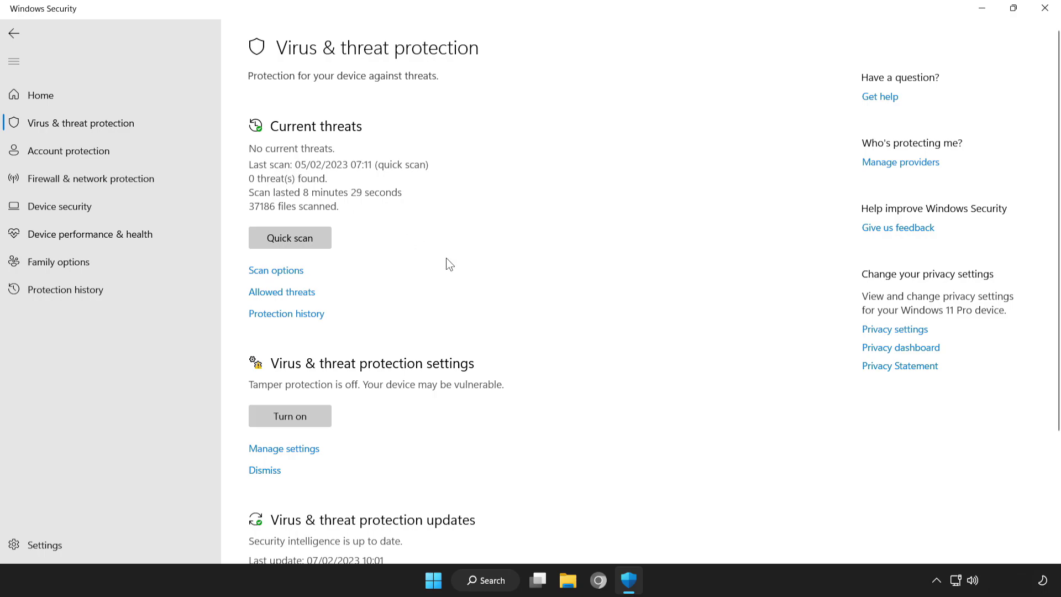
pyautogui.scroll(-1, 1058, 255)
pyautogui.scroll(-2, 1058, 255)
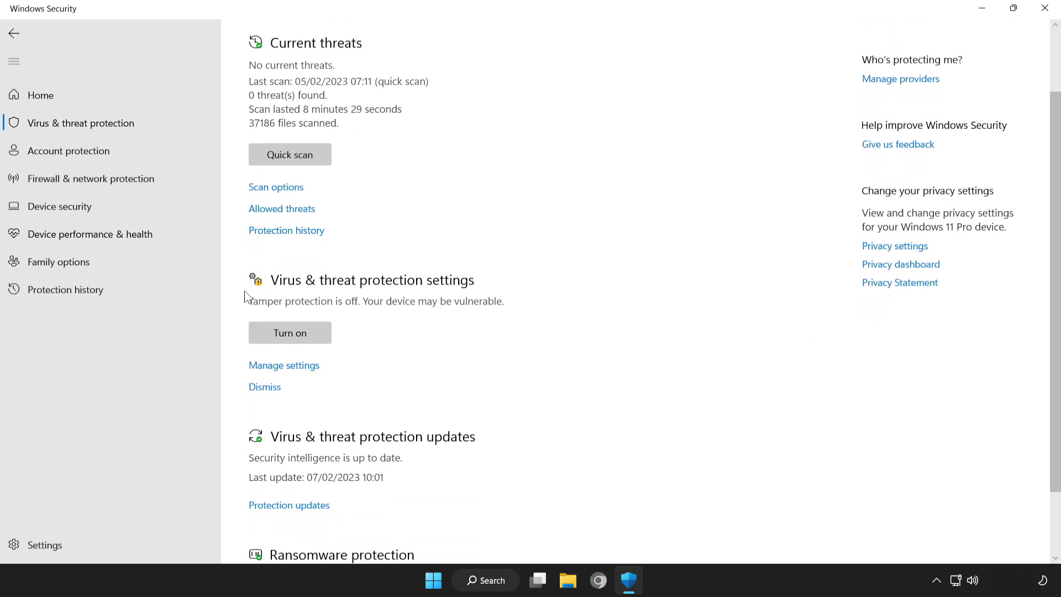
pyautogui.click(302, 369)
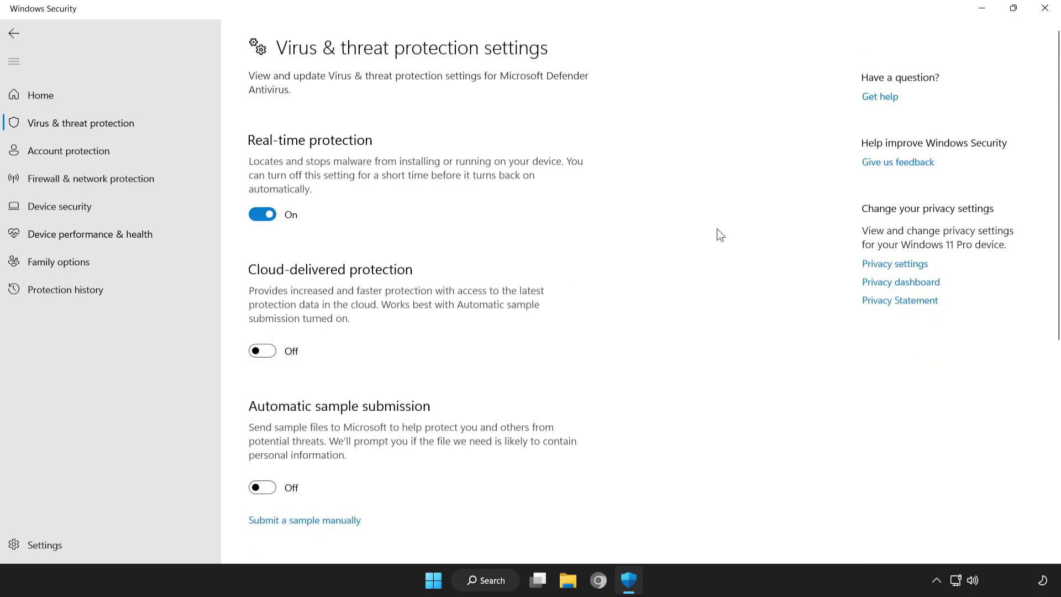
pyautogui.moveTo(1053, 152); pyautogui.dragTo(1056, 380)
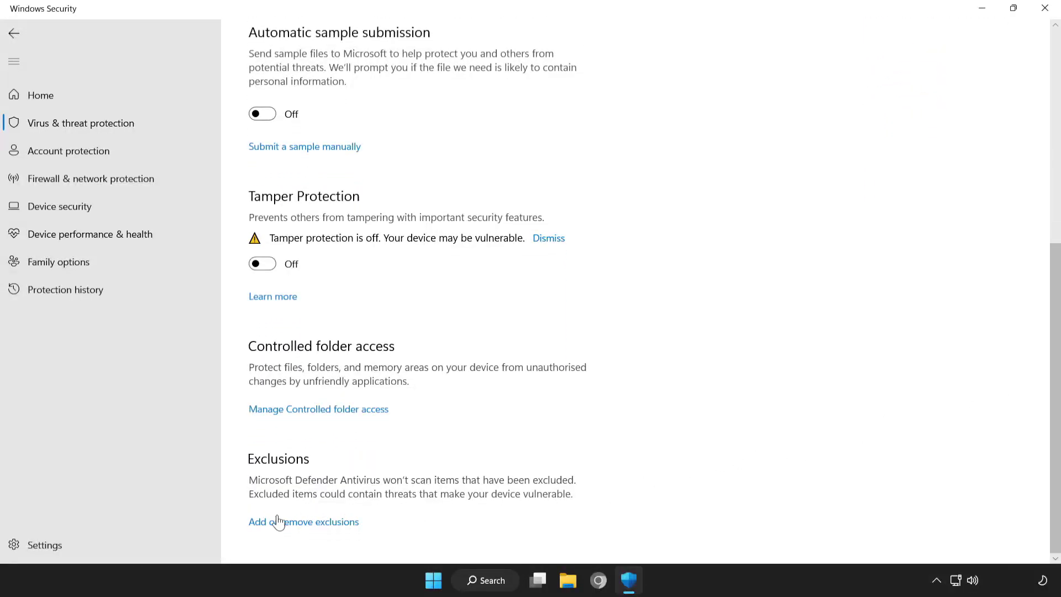
pyautogui.click(319, 526)
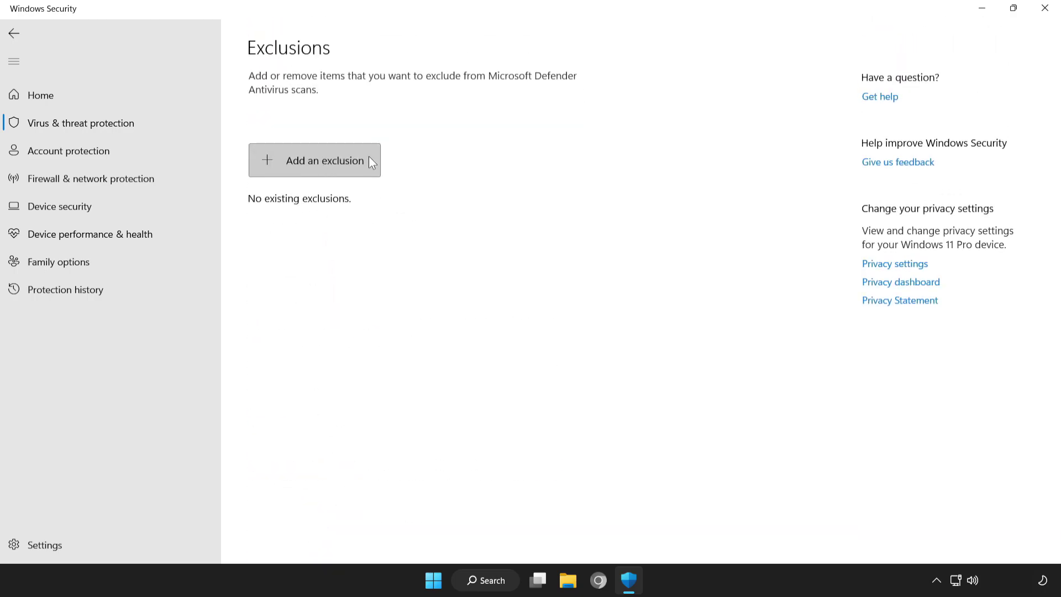
# Add a file exclusion for NOT WORKING APP from its folder in Program Files (x86).
pyautogui.click(307, 163)
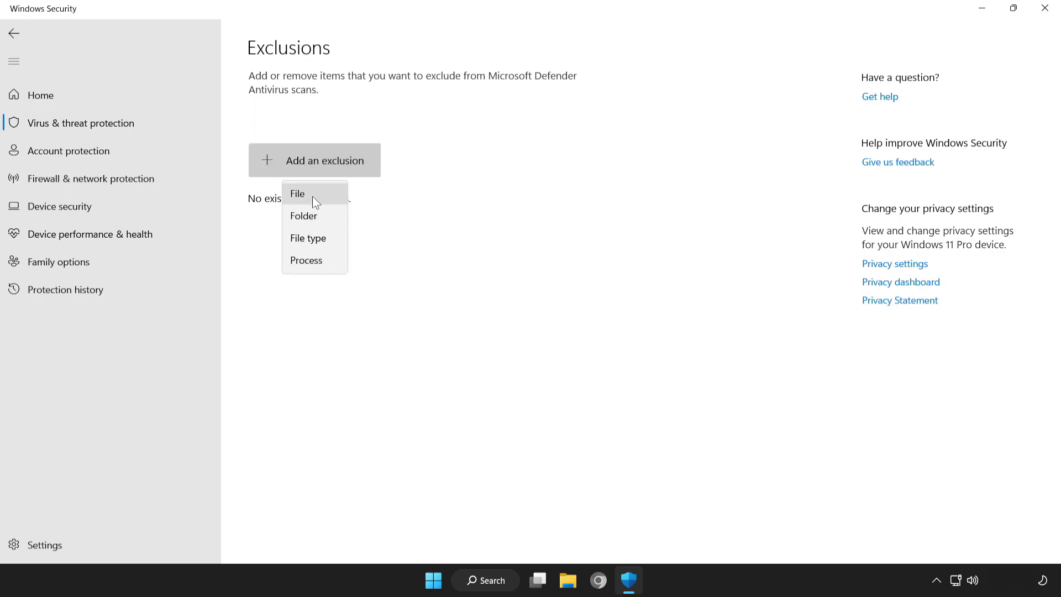
pyautogui.click(322, 193)
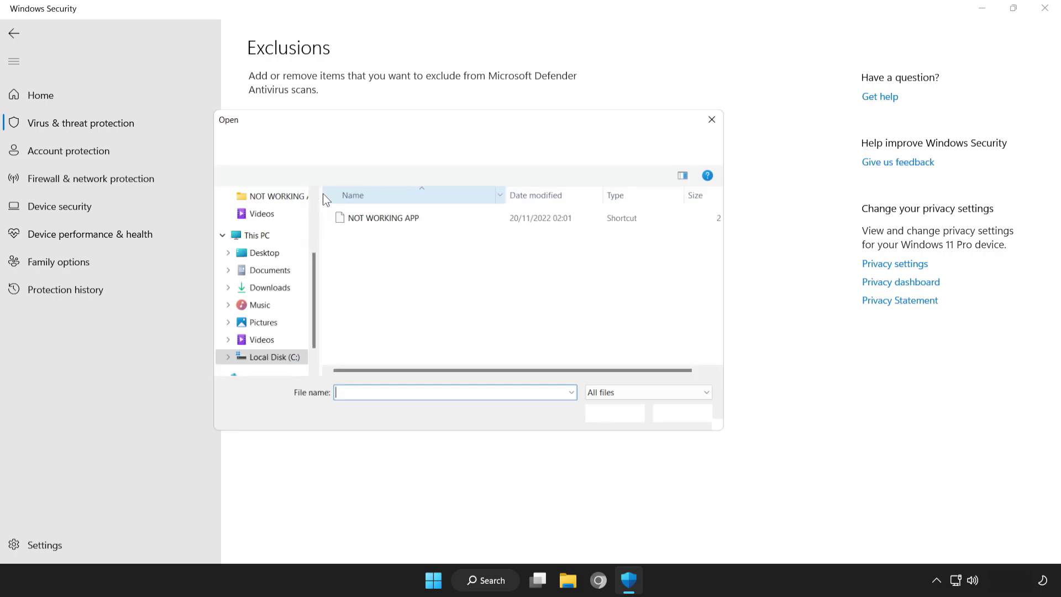
pyautogui.click(340, 219)
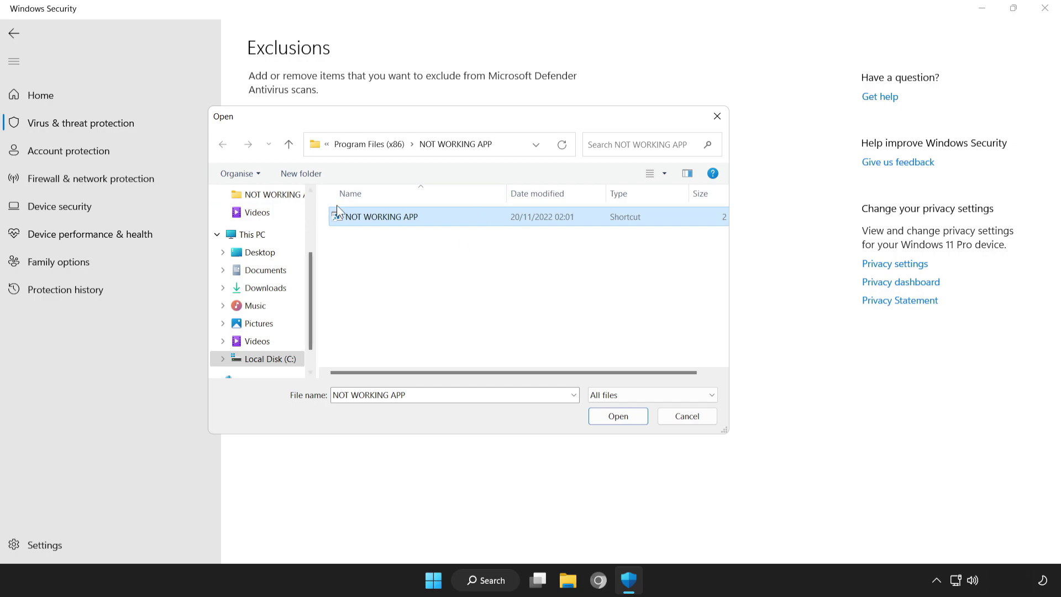
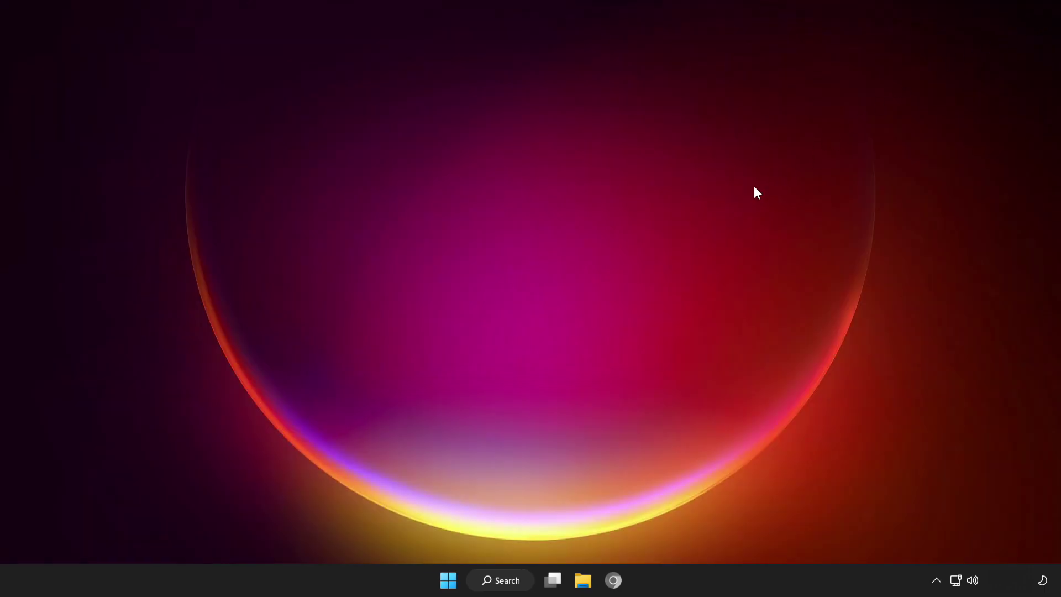
# Open the computer's power options to restart it after adding the exclusion.
pyautogui.click(448, 582)
pyautogui.click(702, 532)
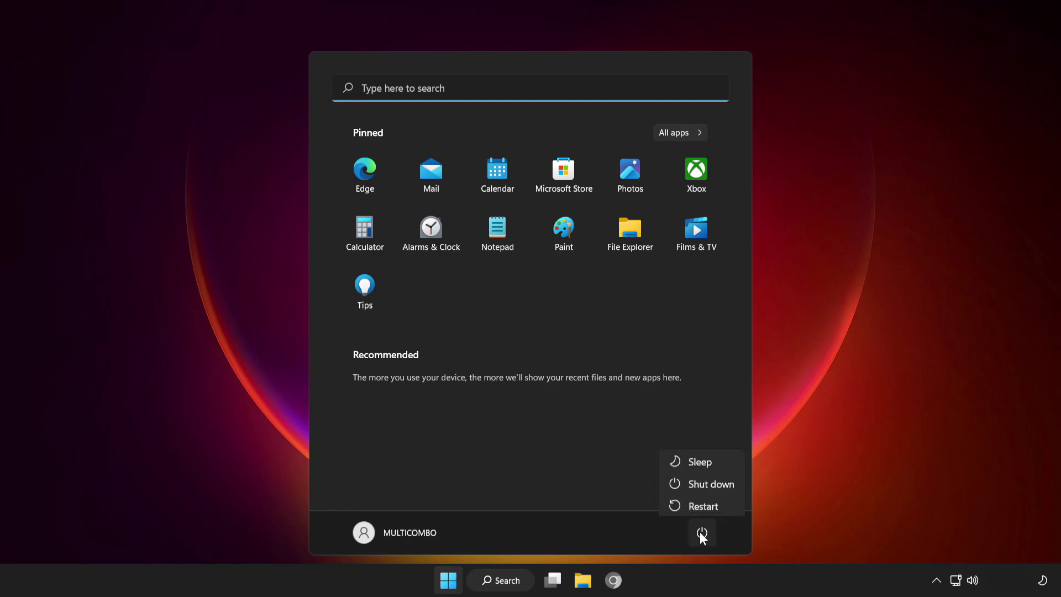